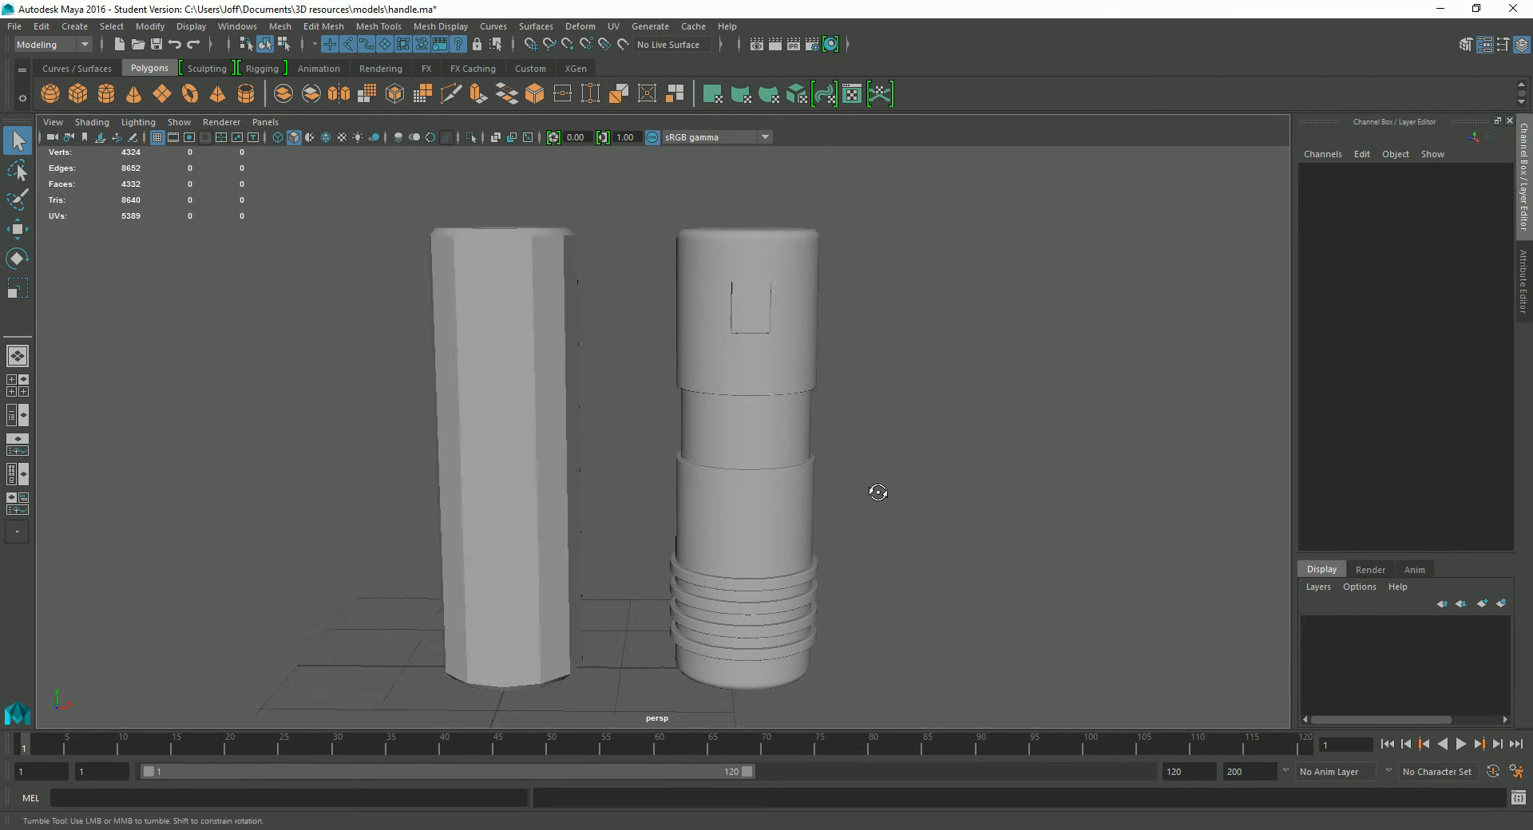
Step: Soften all edges of the faceted low-poly cylinder
{"action": "left_click", "coordinate": [556, 484]}
{"action": "left_click", "coordinate": [758, 519]}
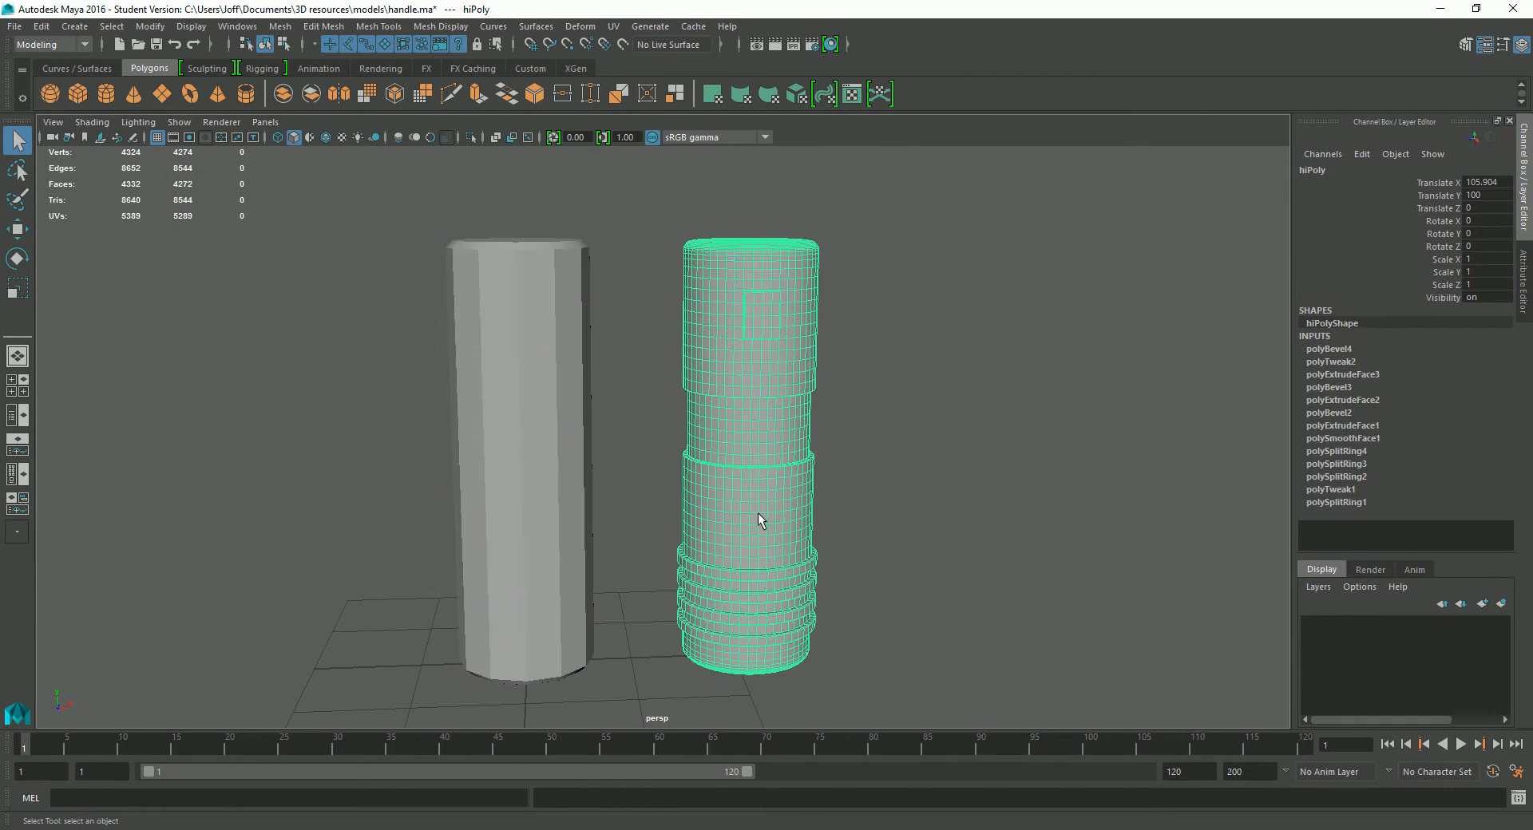
{"action": "left_click", "coordinate": [923, 507]}
{"action": "left_click", "coordinate": [554, 498]}
{"action": "left_click_drag", "start_coordinate": [619, 442], "coordinate": [558, 455], "text": "alt"}
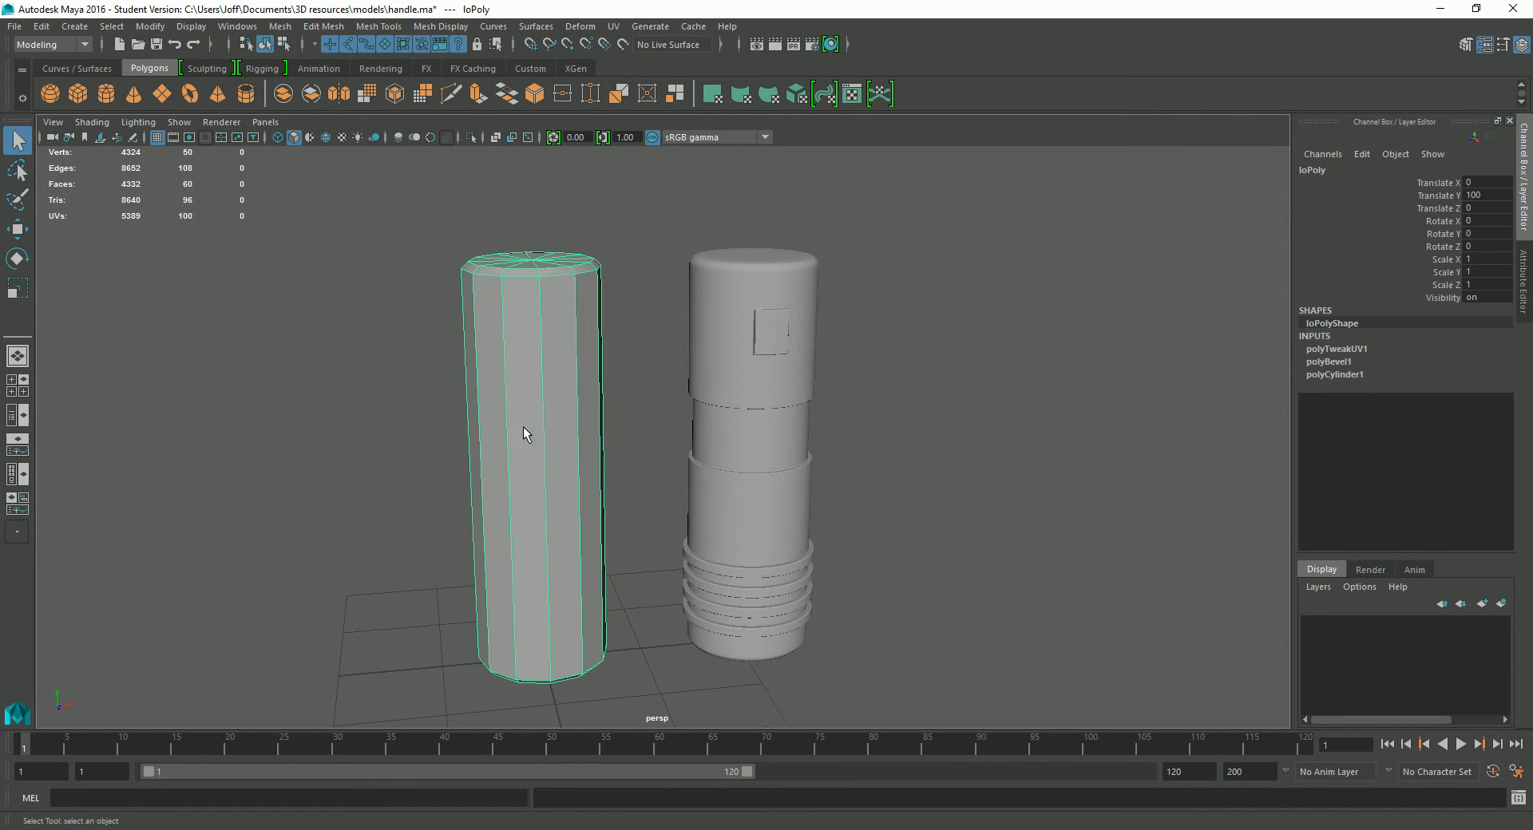
{"action": "left_click", "coordinate": [431, 27]}
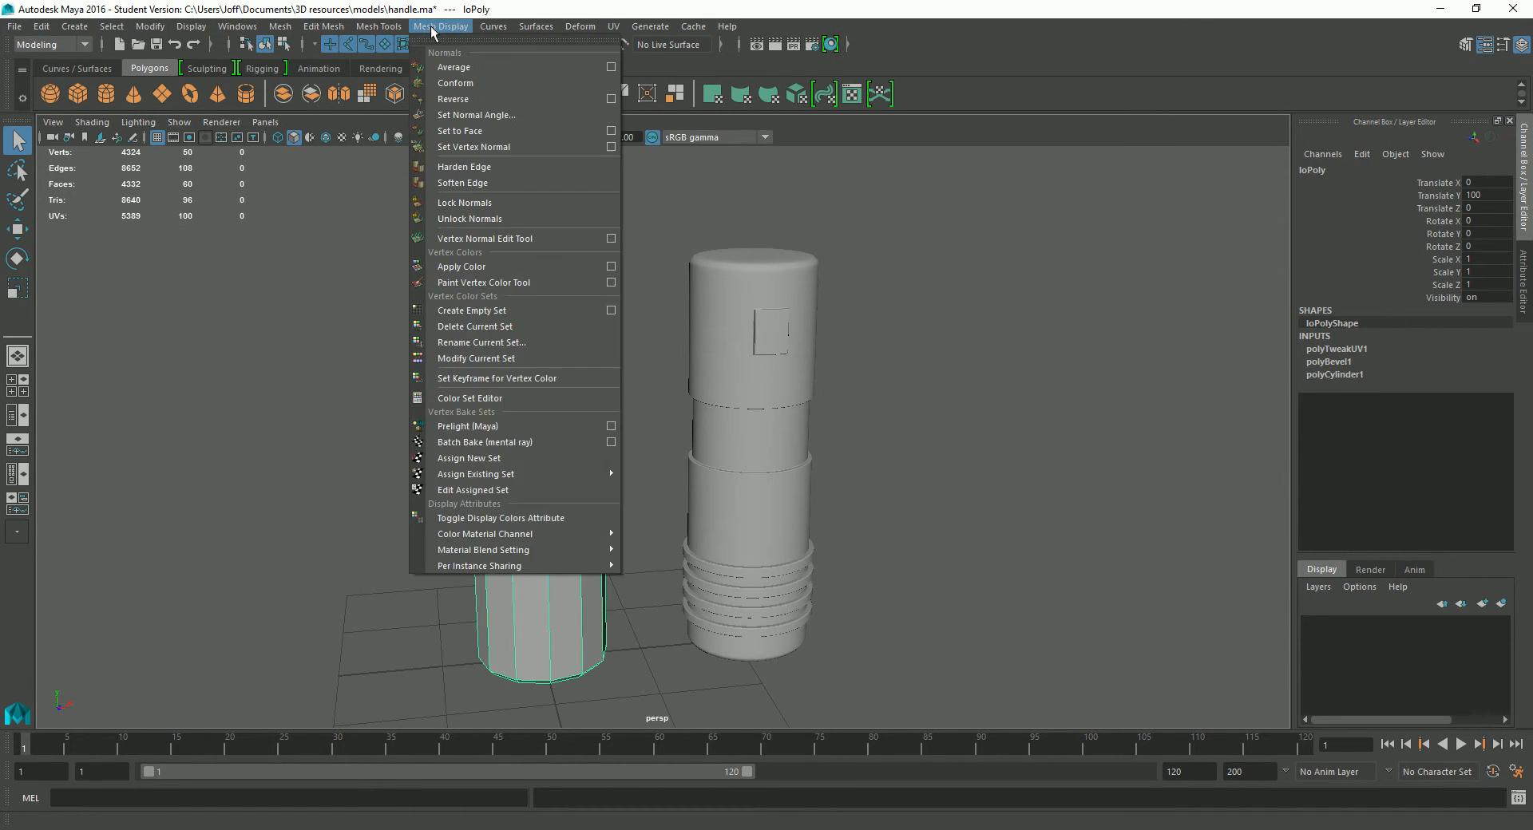
{"action": "left_click", "coordinate": [466, 182]}
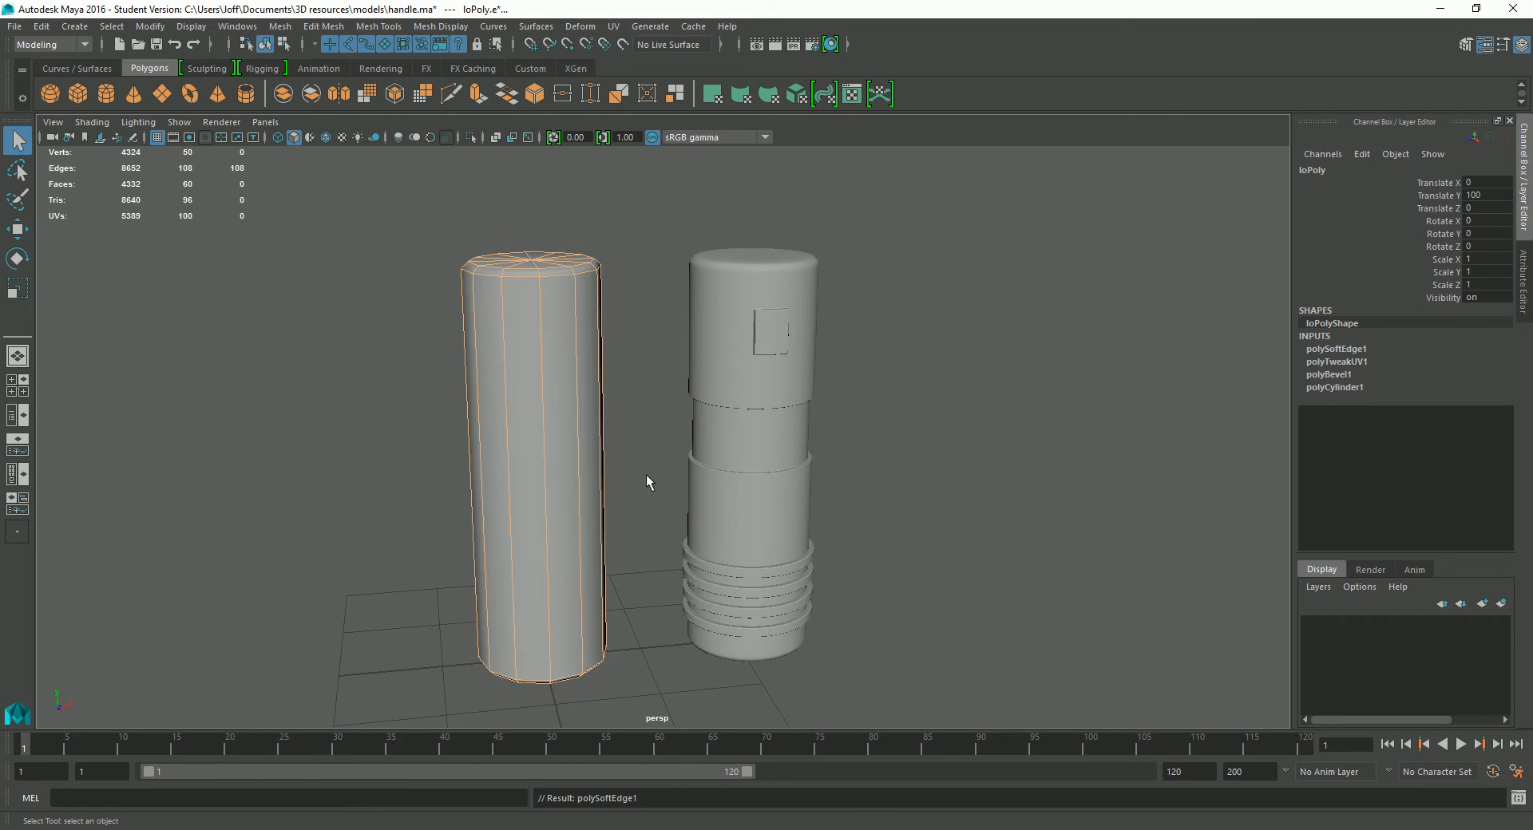
{"action": "left_click", "coordinate": [1107, 482]}
Step: Align the detailed high-poly handle with the low-poly cylinder by setting its Translate X to 0
{"action": "mouse_move", "coordinate": [591, 446]}
{"action": "left_mouse_down", "text": "alt"}
{"action": "mouse_move", "coordinate": [609, 438]}
{"action": "mouse_move", "coordinate": [563, 444]}
{"action": "left_mouse_up", "text": "alt"}
{"action": "left_click", "coordinate": [737, 476]}
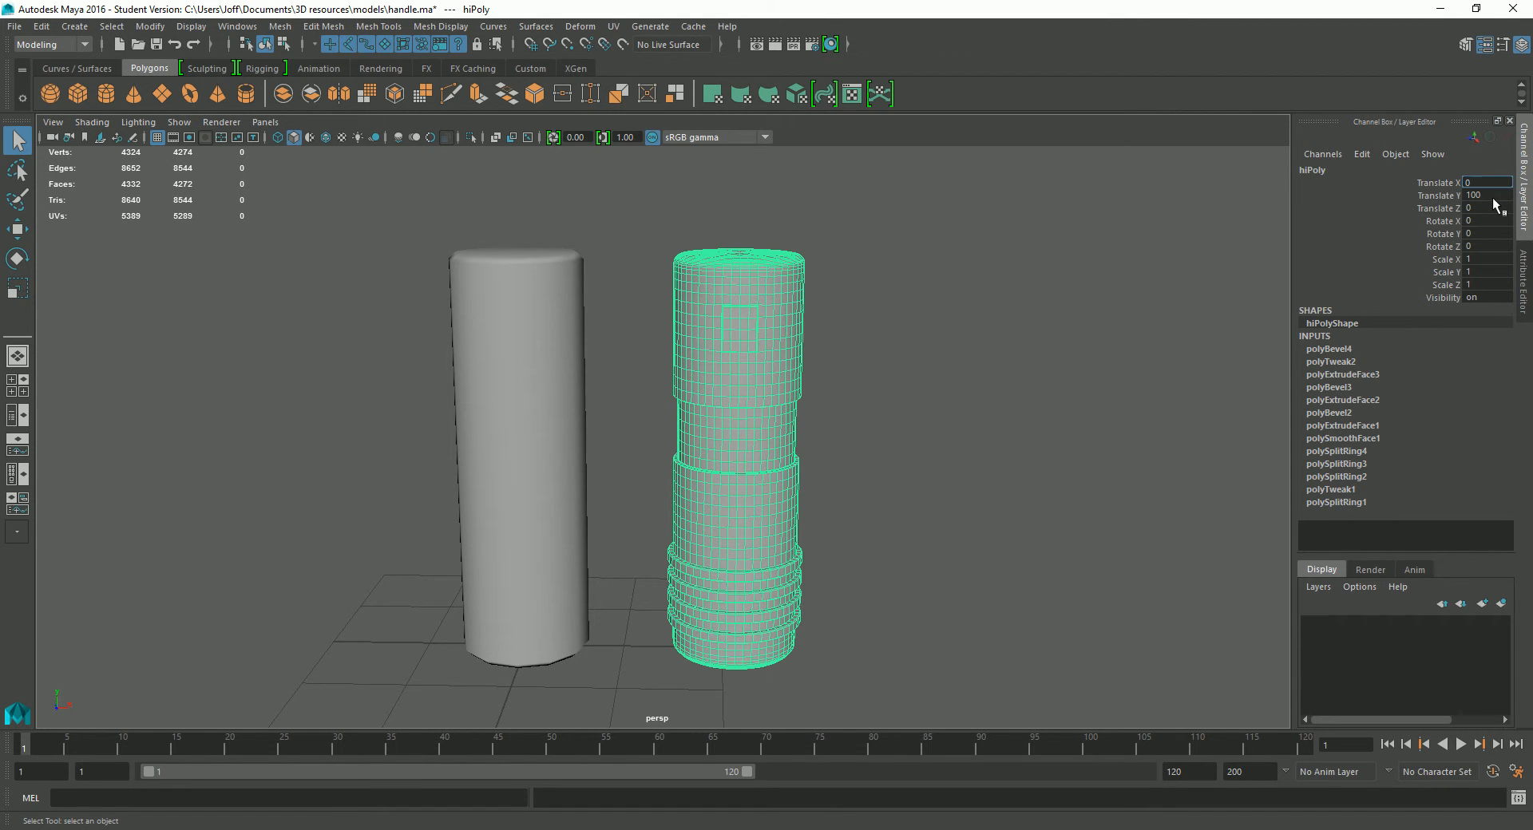
{"action": "key", "text": "Return"}
{"action": "left_click_drag", "start_coordinate": [667, 497], "coordinate": [828, 512], "text": "alt"}
Step: Select the low-poly cylinder, switch to the Rendering menu set and open Transfer Maps for it
{"action": "left_click", "coordinate": [671, 413]}
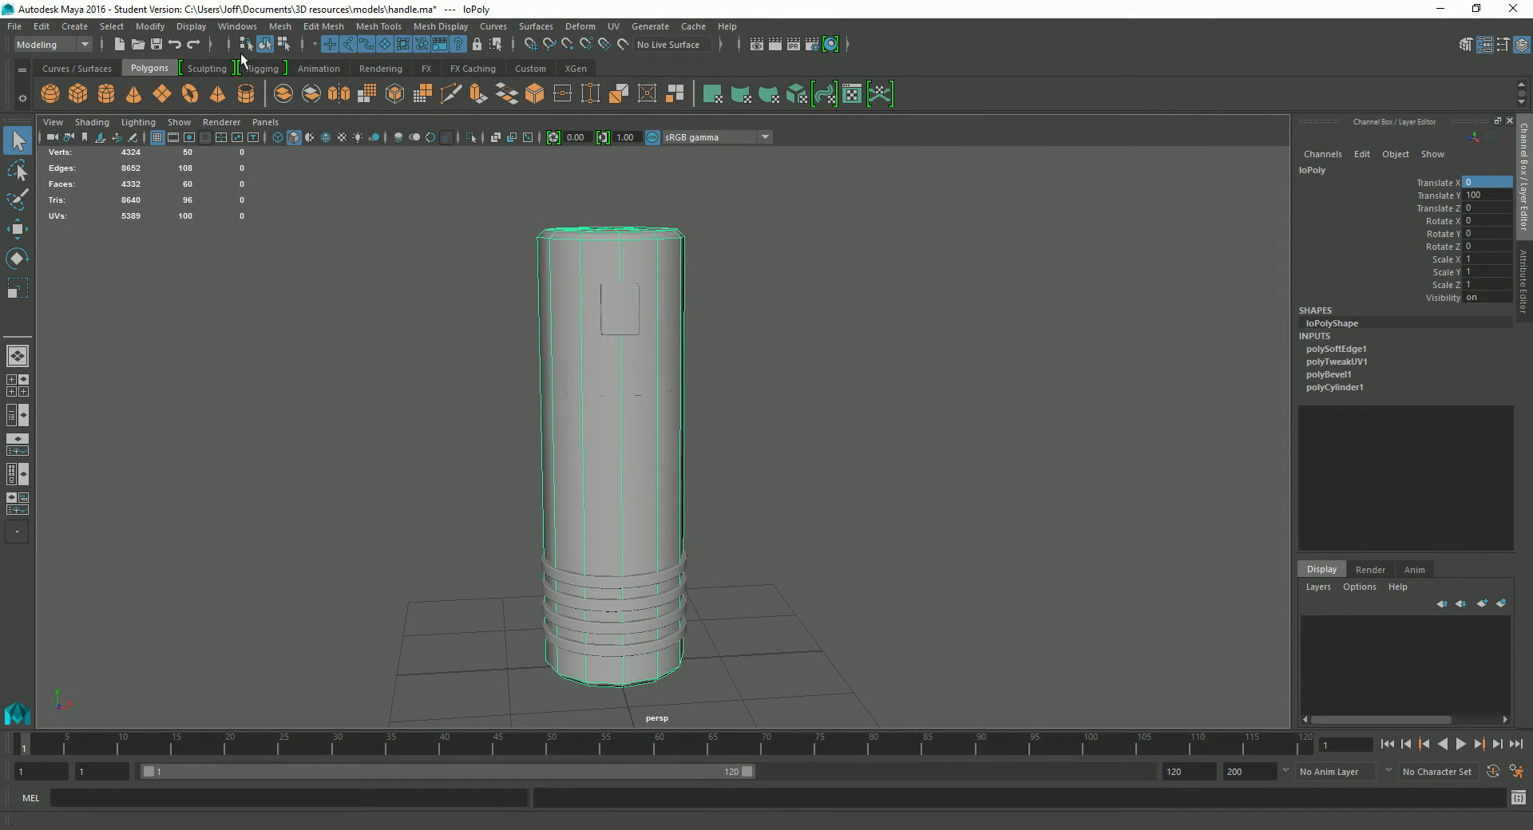
{"action": "left_click", "coordinate": [59, 45]}
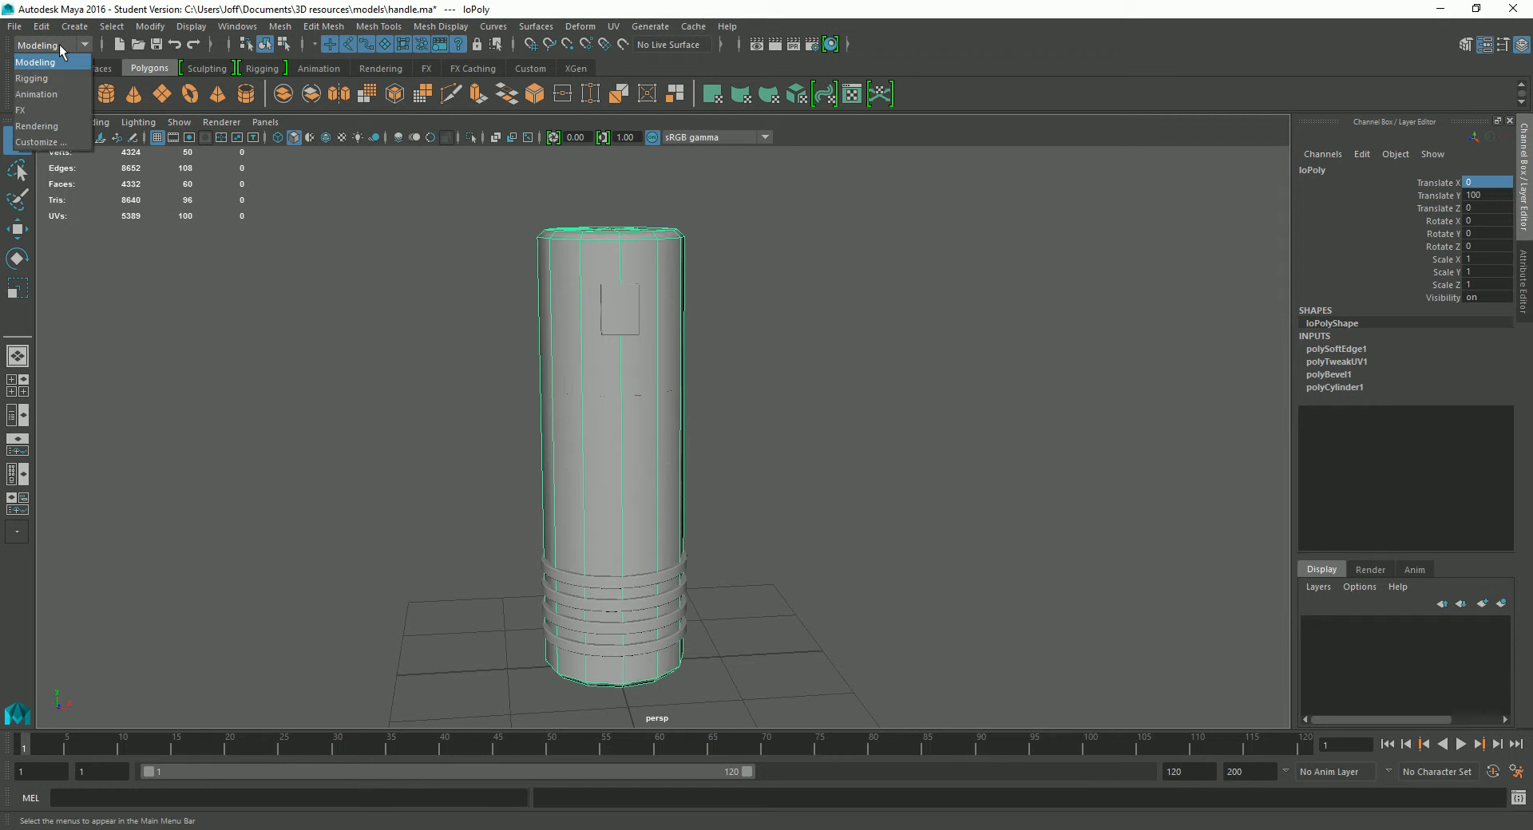
{"action": "left_click", "coordinate": [64, 122]}
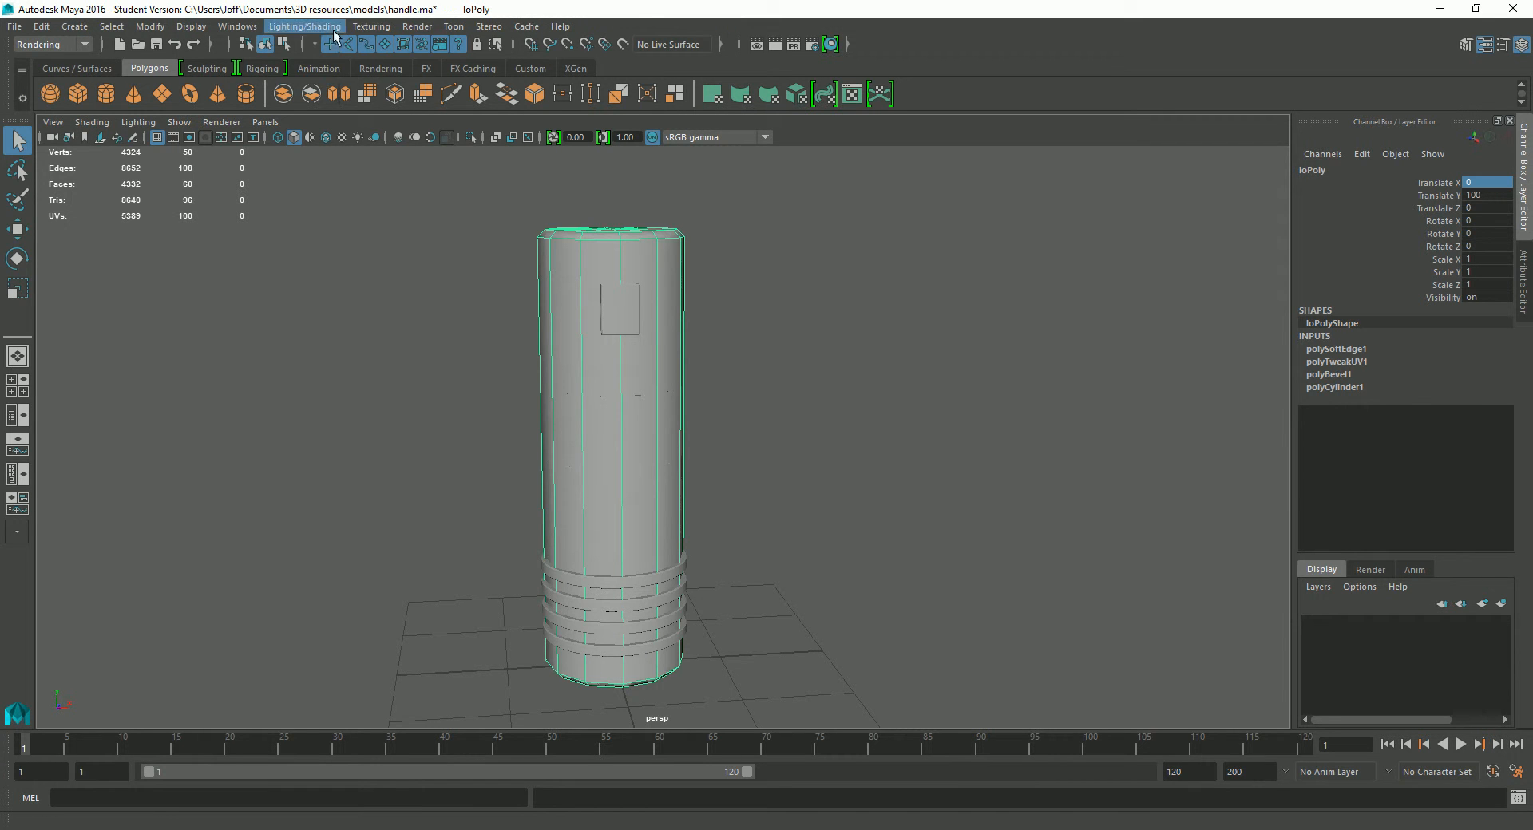
{"action": "left_click", "coordinate": [305, 26]}
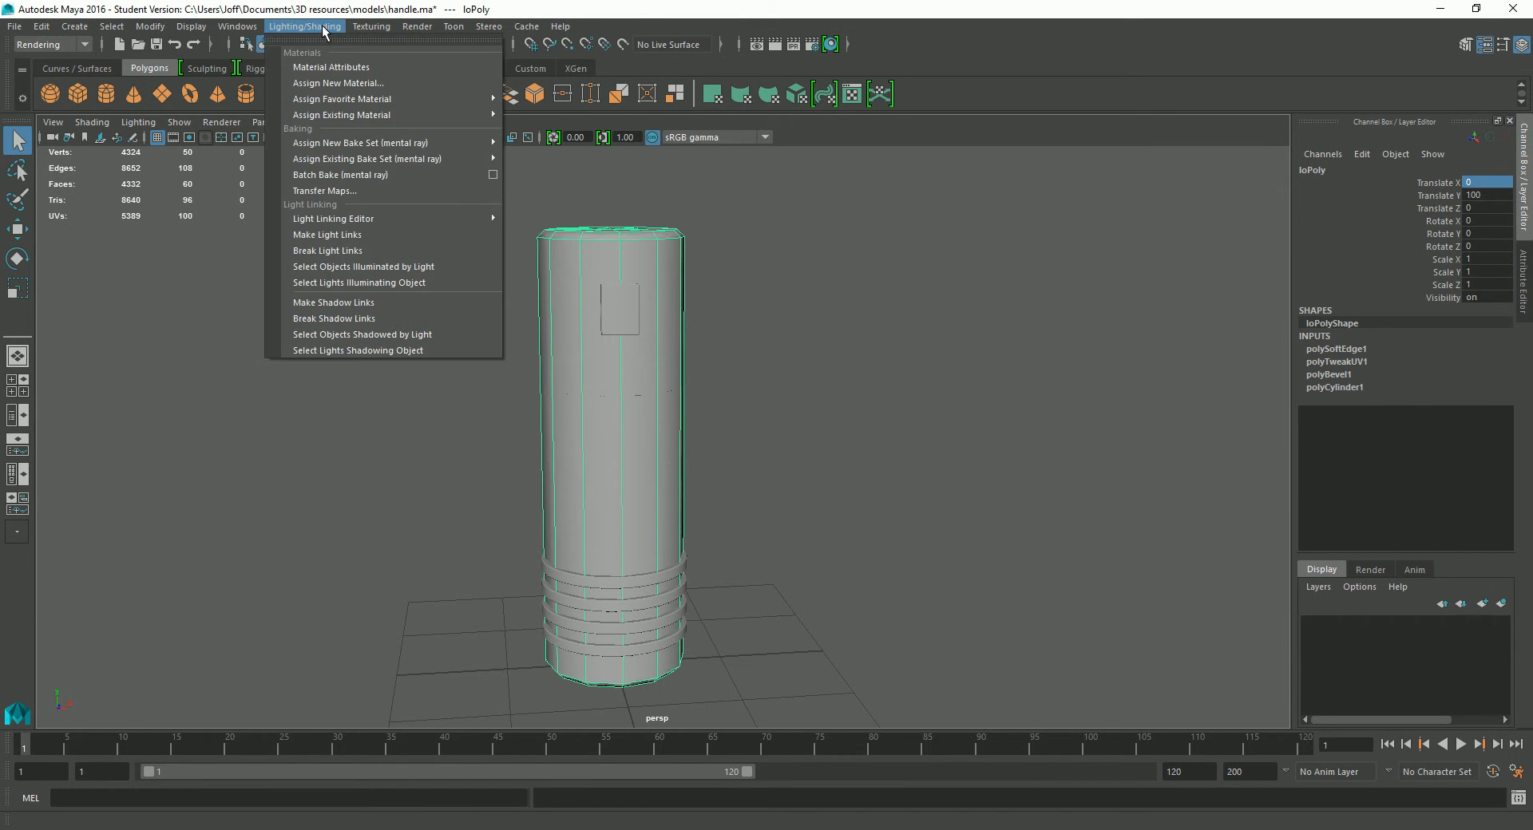
{"action": "left_click", "coordinate": [359, 190]}
Step: Clear the existing Transfer Maps setup and add Normal and Ambient occlusion output maps
{"action": "mouse_move", "coordinate": [1103, 68]}
{"action": "left_mouse_down"}
{"action": "mouse_move", "coordinate": [1084, 90]}
{"action": "mouse_move", "coordinate": [1084, 77]}
{"action": "left_mouse_up"}
{"action": "left_click", "coordinate": [1193, 334]}
{"action": "left_click", "coordinate": [1174, 433]}
{"action": "left_click", "coordinate": [1172, 330]}
{"action": "left_click", "coordinate": [854, 88]}
{"action": "left_click", "coordinate": [869, 113]}
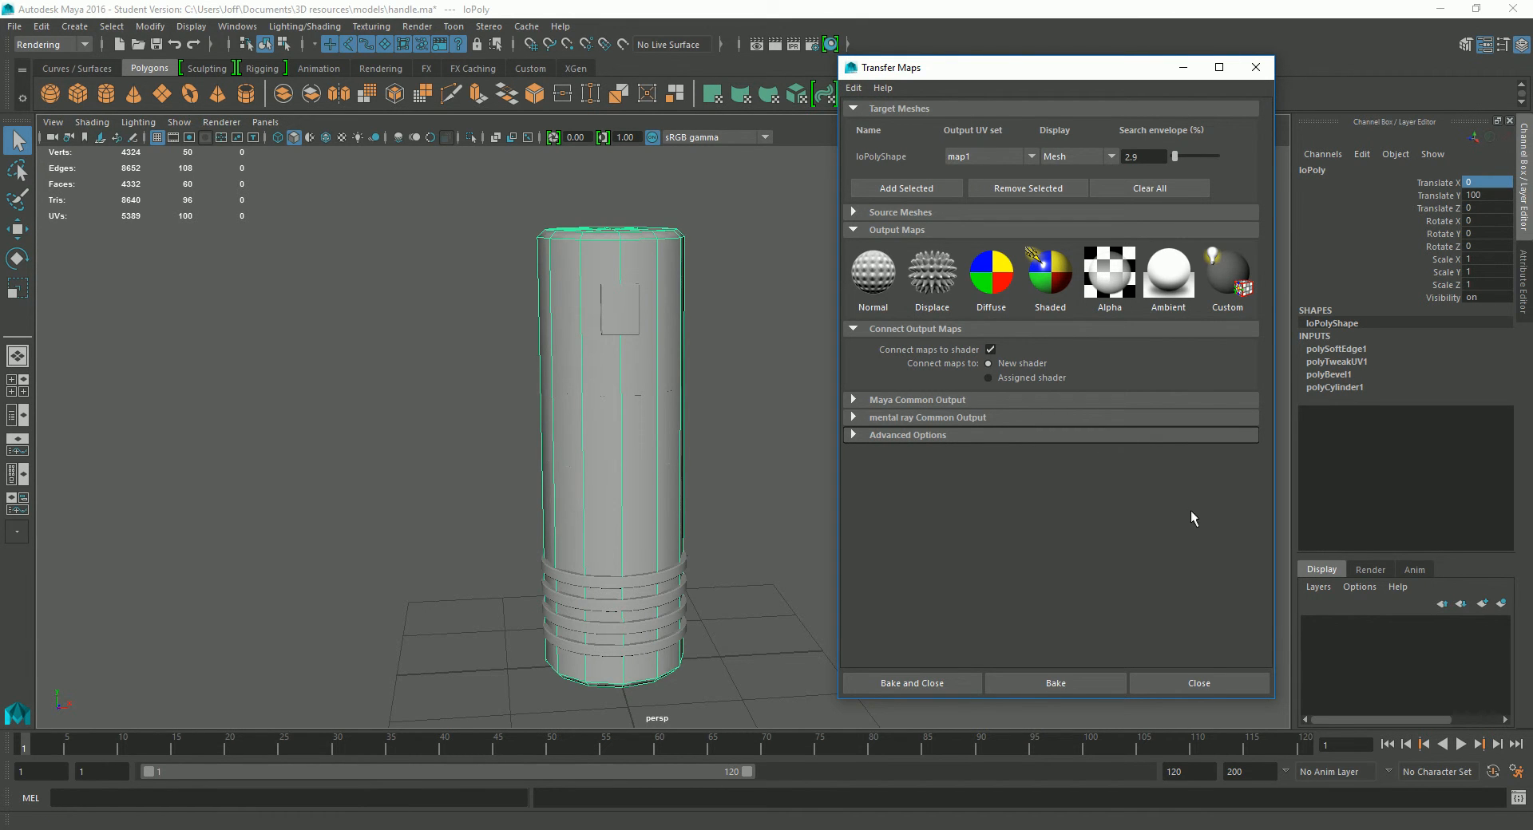
{"action": "left_click", "coordinate": [873, 275]}
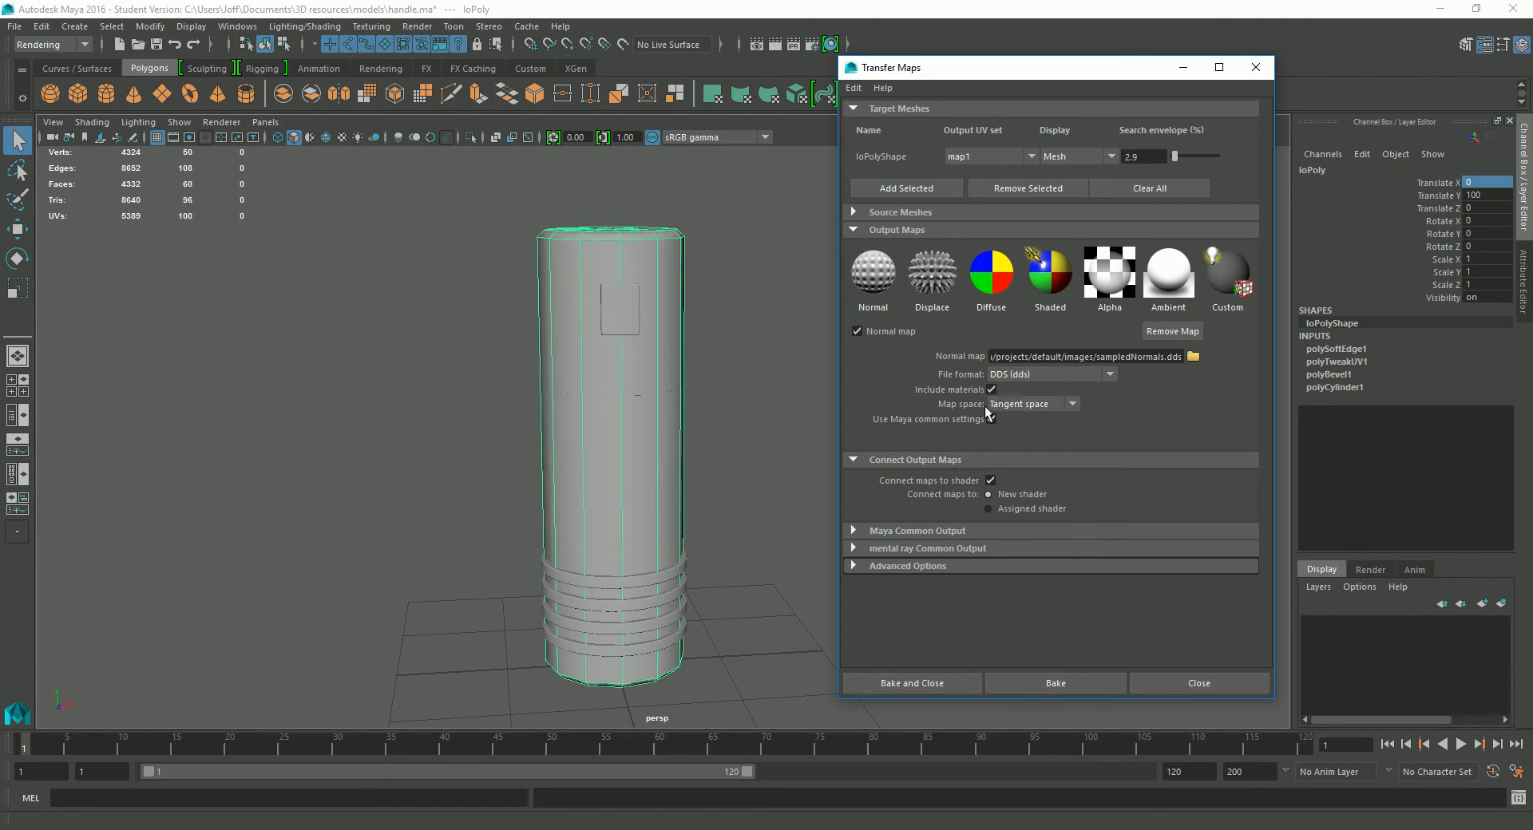
{"action": "left_click", "coordinate": [1170, 276]}
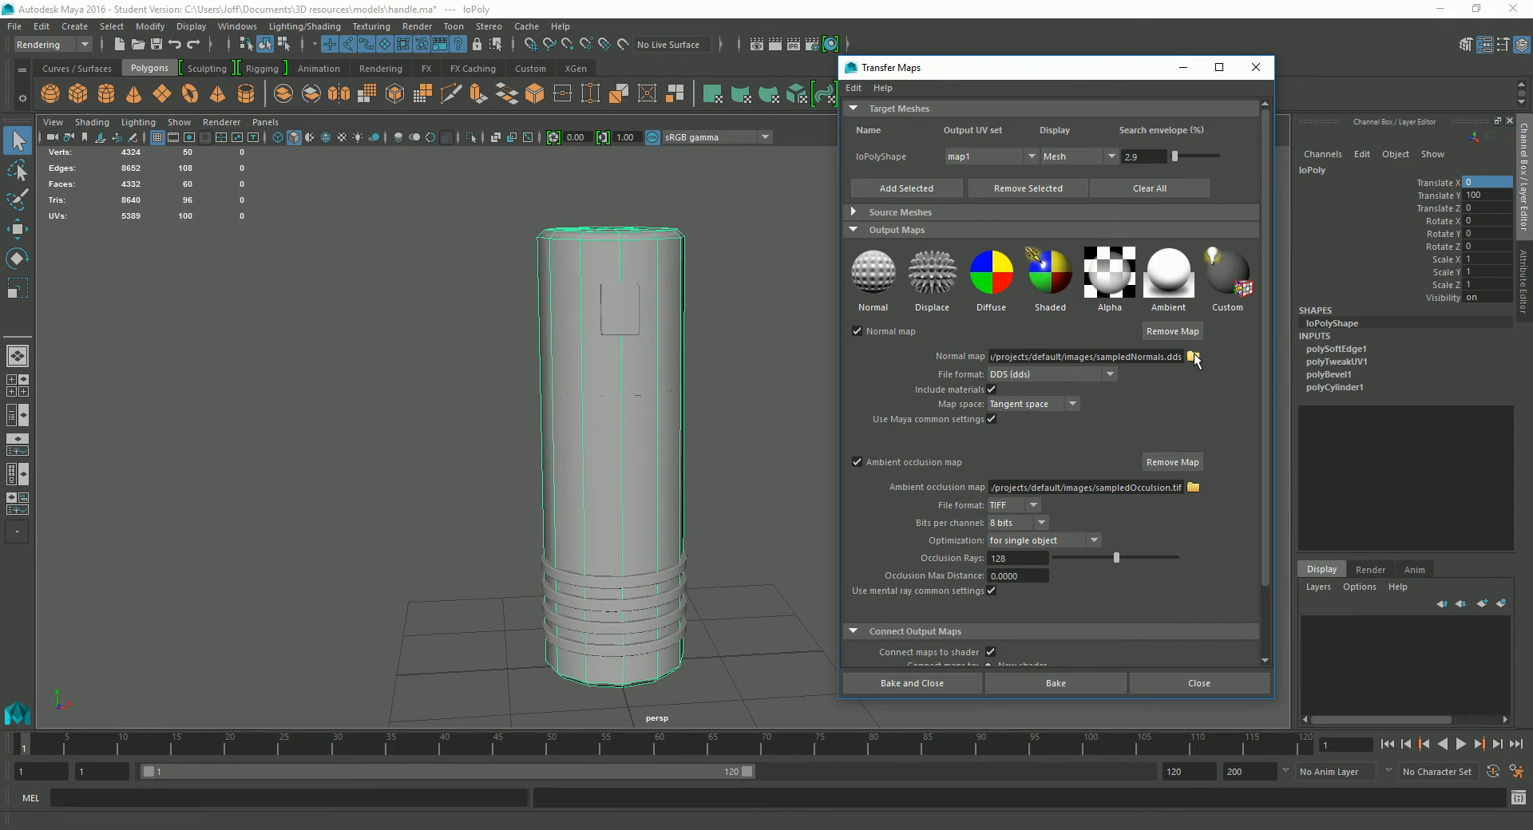
Step: Set the normal map's output file to handleNormal in the 3D resources\models\handleTransfer folder
{"action": "left_click", "coordinate": [1193, 356]}
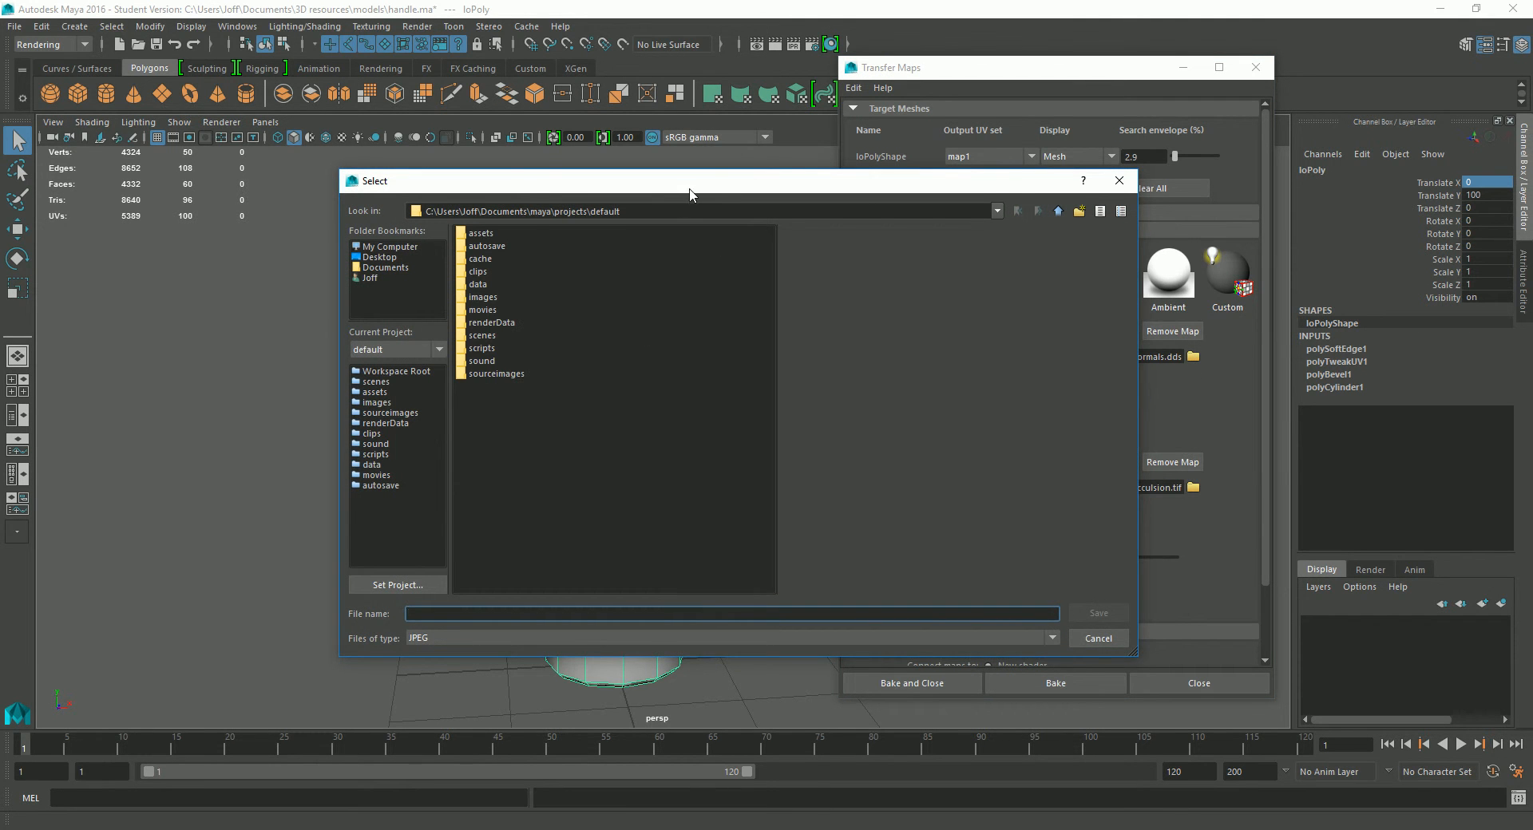
{"action": "left_click_drag", "start_coordinate": [688, 198], "coordinate": [712, 187]}
{"action": "left_click", "coordinate": [410, 260]}
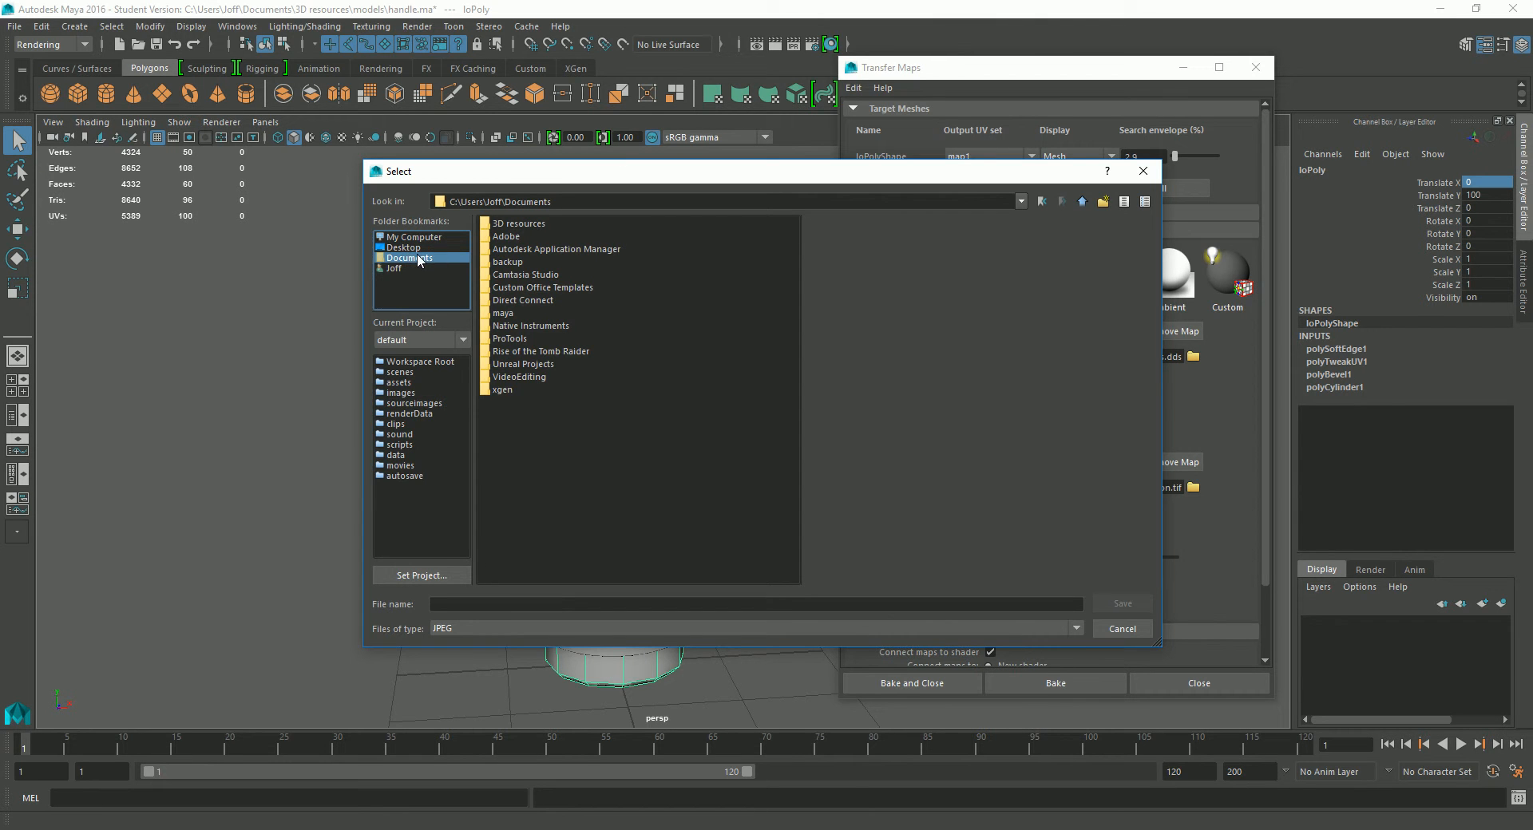
{"action": "double_click", "coordinate": [519, 225]}
{"action": "double_click", "coordinate": [507, 225]}
{"action": "double_click", "coordinate": [514, 237]}
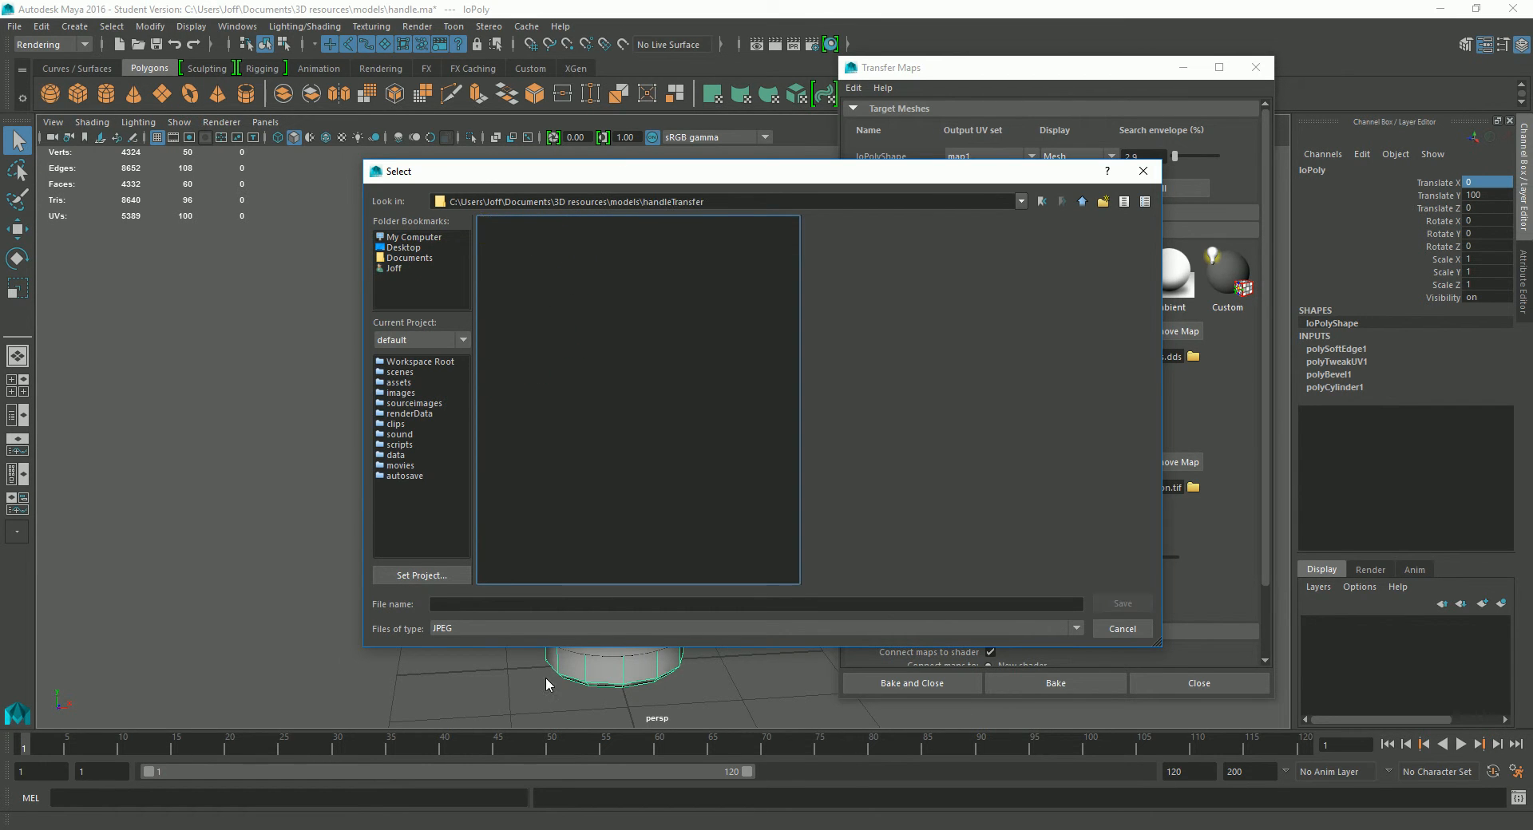
{"action": "left_click", "coordinate": [482, 603]}
{"action": "type", "text": "han"}
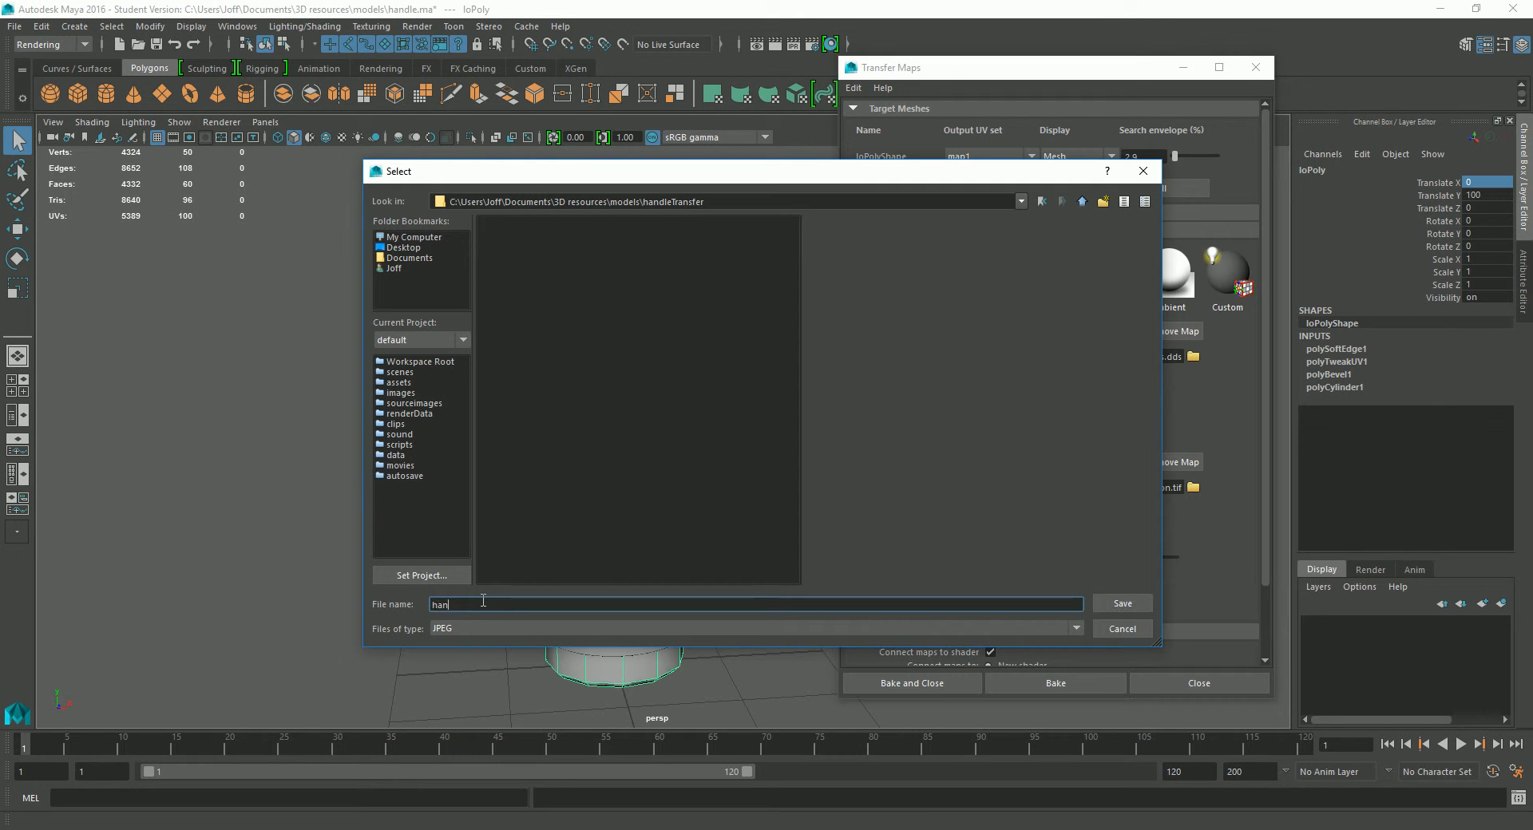
{"action": "type", "text": "dleNormal"}
{"action": "left_click", "coordinate": [1135, 604]}
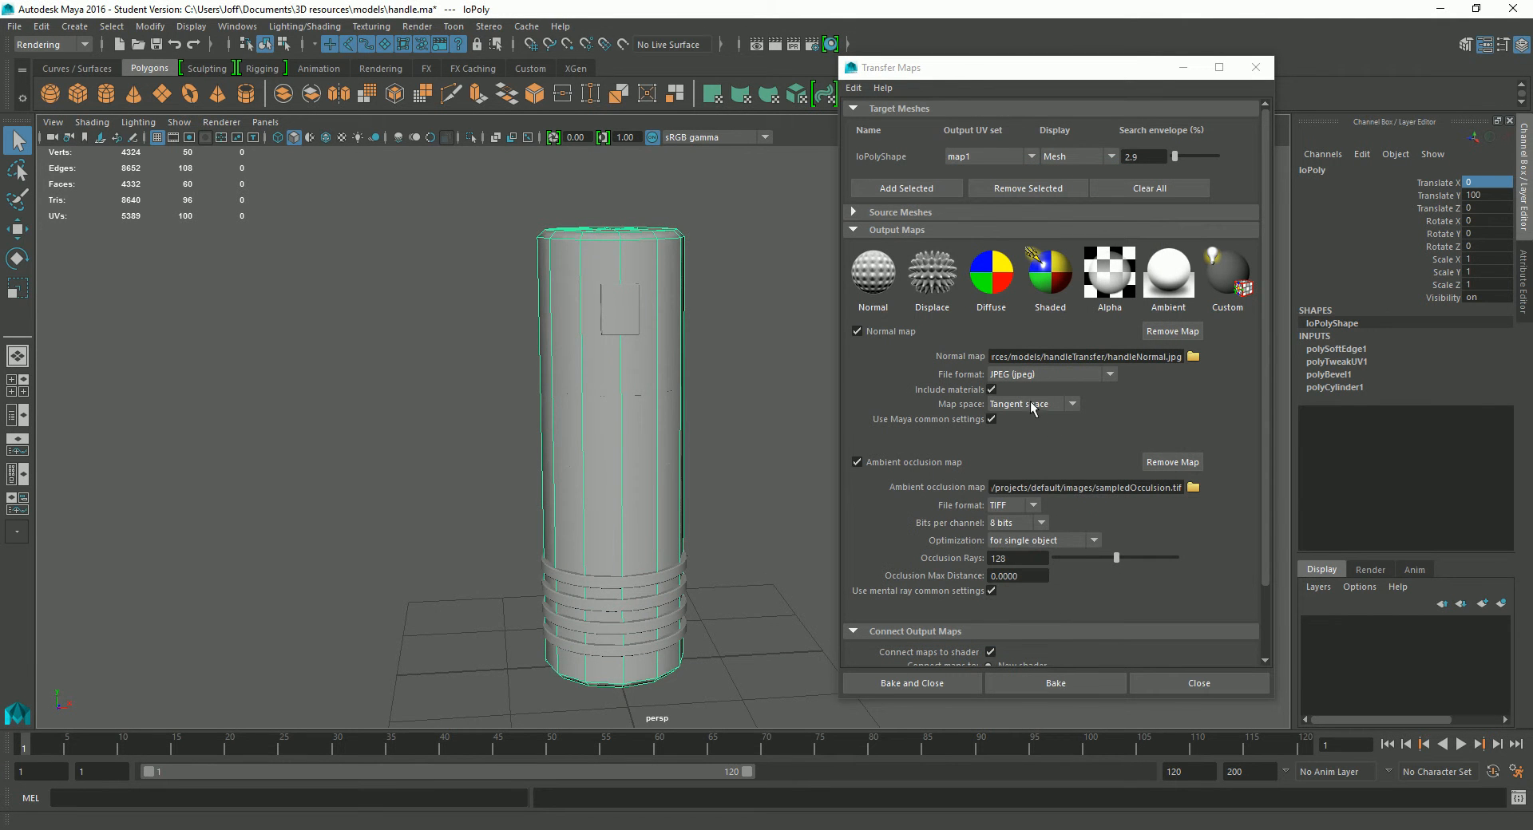
Step: Set the normal map's file format to Tiff (tif)
{"action": "left_click", "coordinate": [1062, 375]}
{"action": "scroll", "coordinate": [1041, 482], "scroll_direction": "down", "scroll_amount": 3}
{"action": "left_click", "coordinate": [1013, 524]}
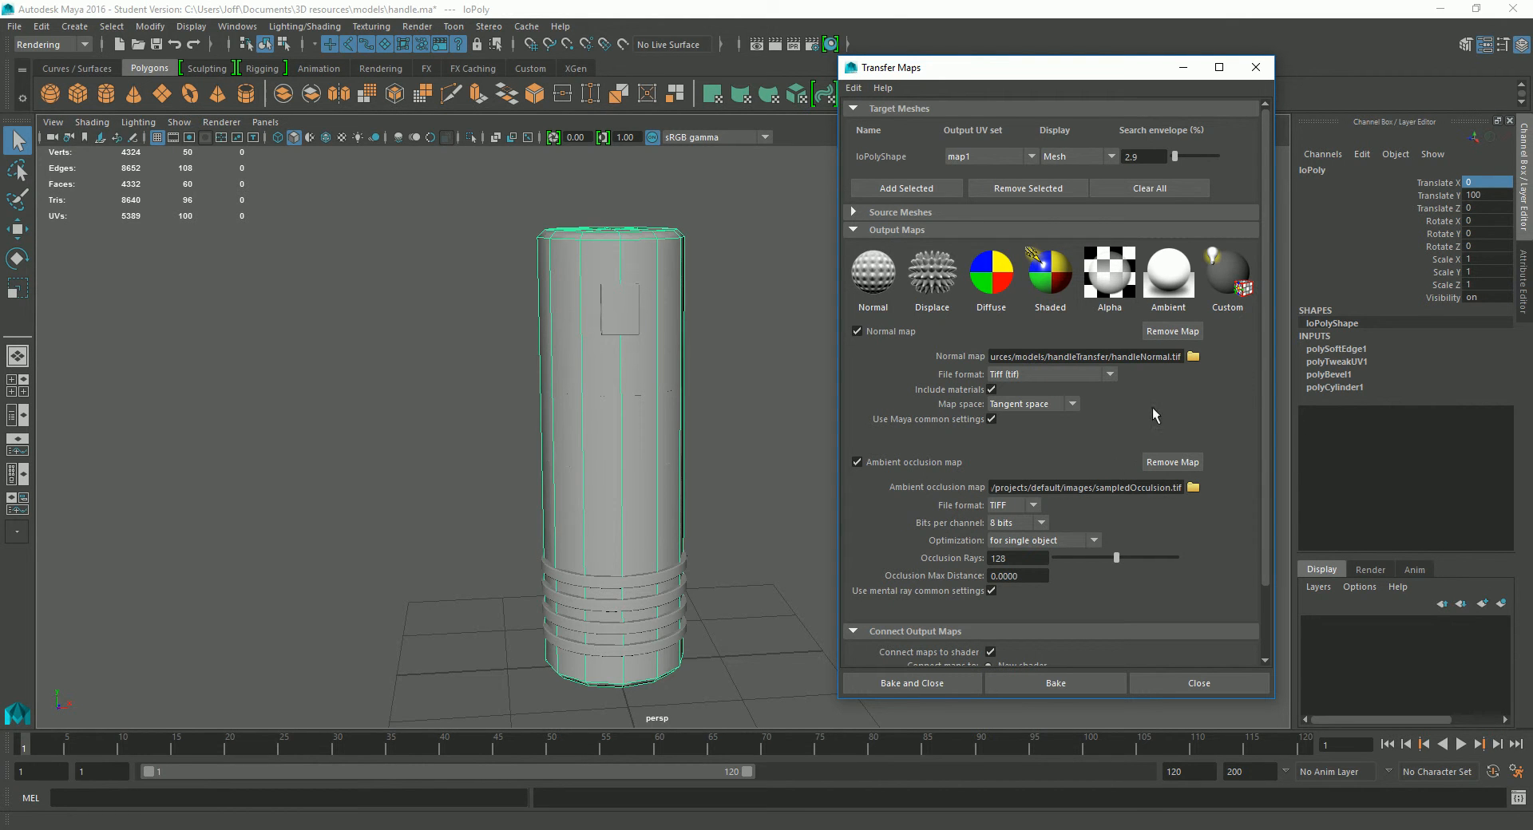
Step: Set the ambient occlusion map's output file to handleAO in the handleTransfer folder, with TIFF as its file format
{"action": "left_click_drag", "start_coordinate": [1263, 411], "coordinate": [1290, 485]}
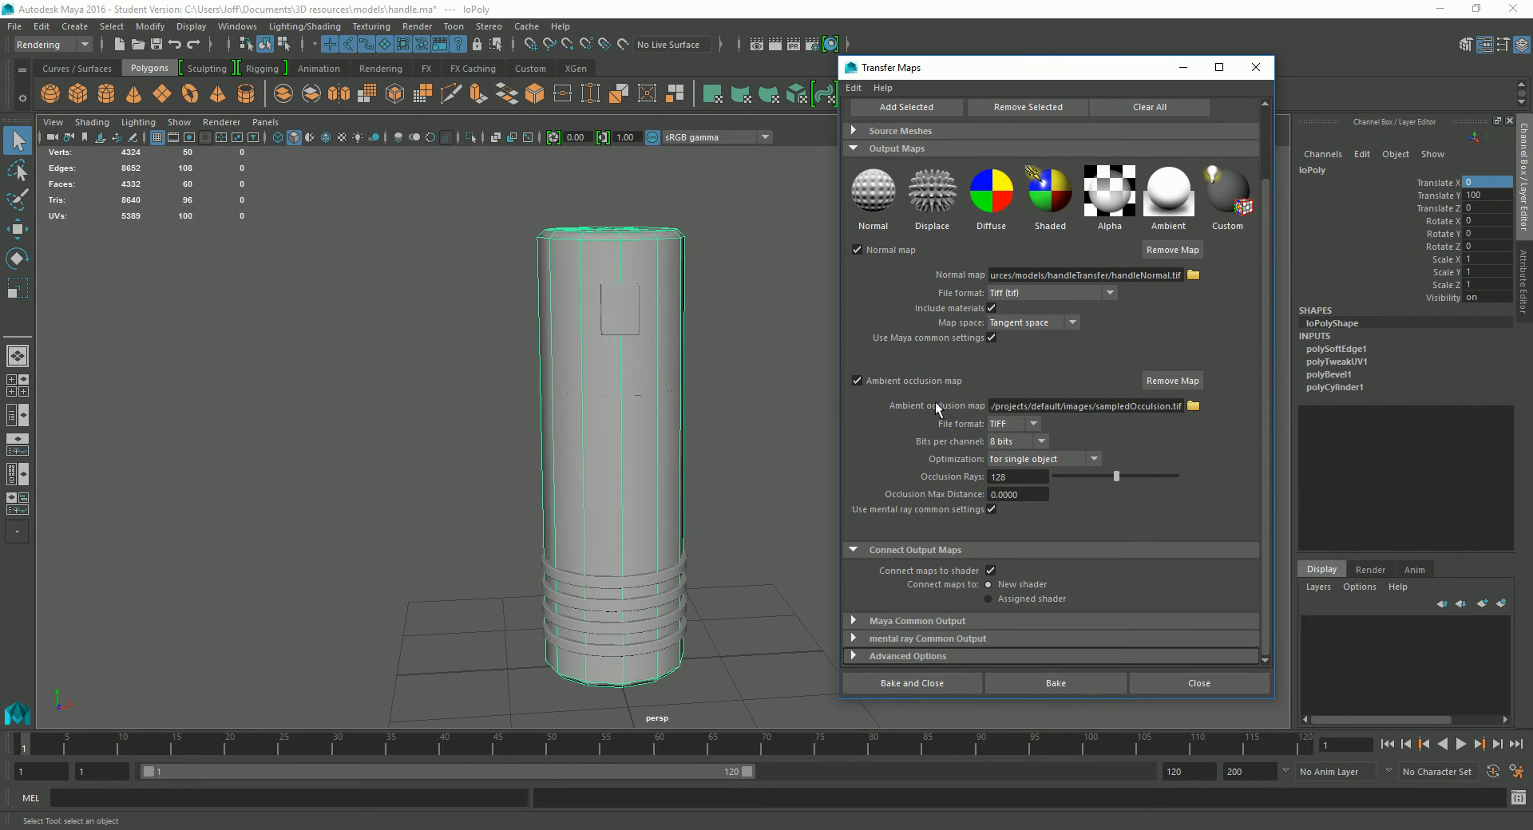
{"action": "left_click", "coordinate": [1193, 407]}
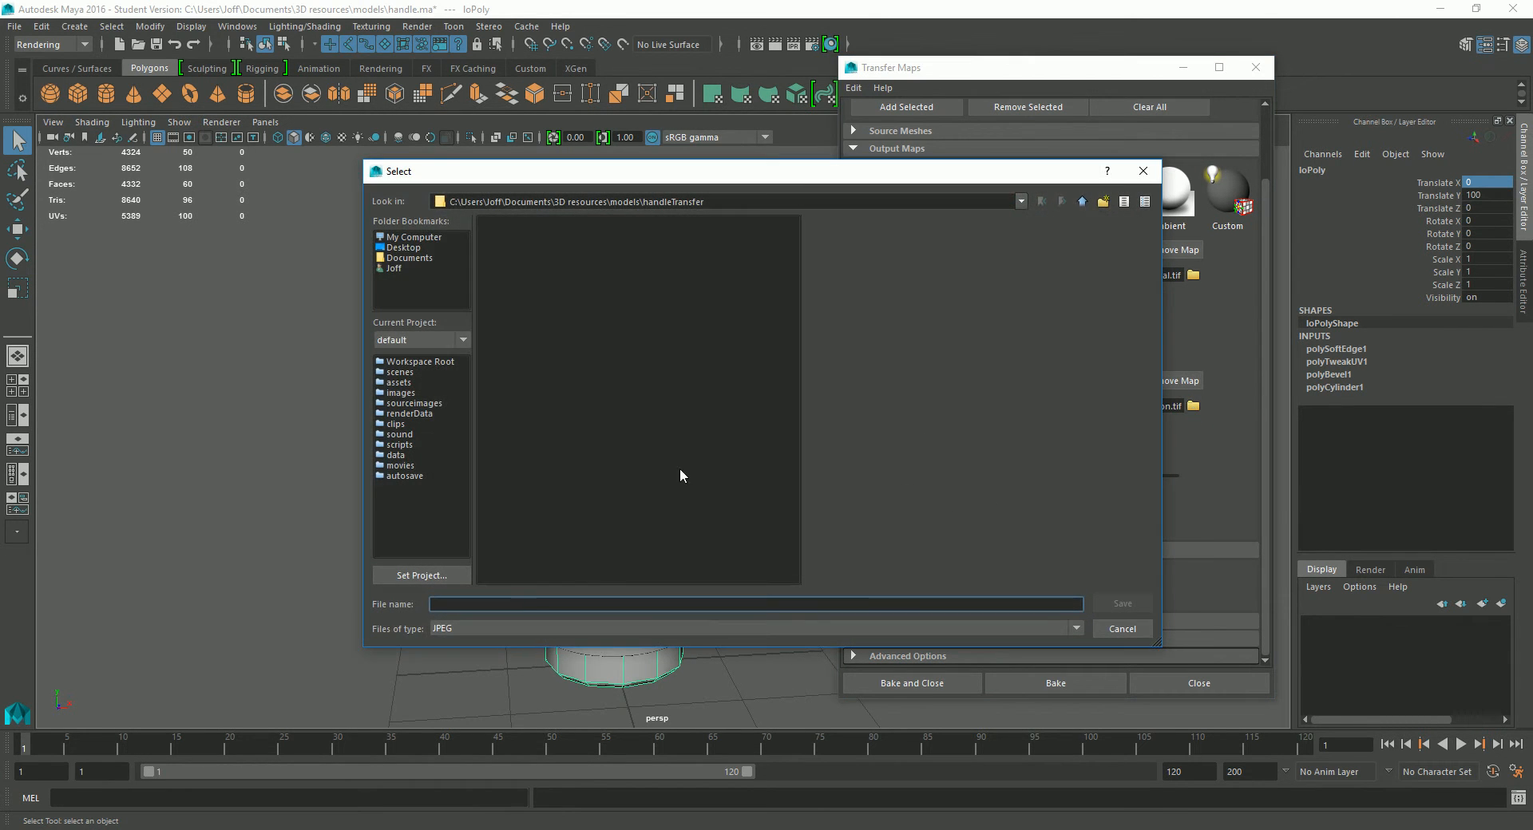
{"action": "type", "text": "handleAO"}
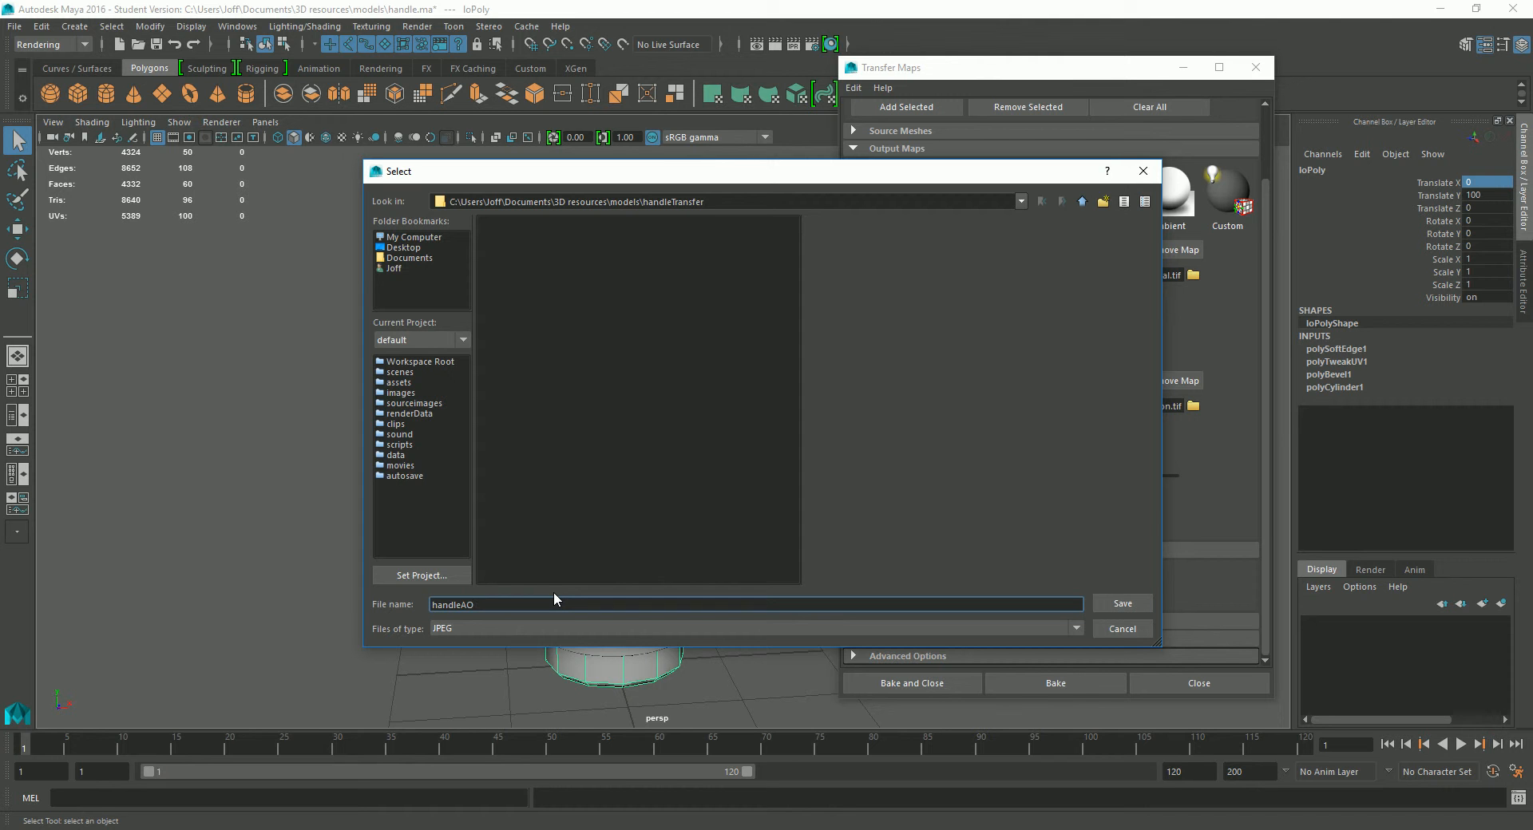
{"action": "left_click", "coordinate": [1122, 604]}
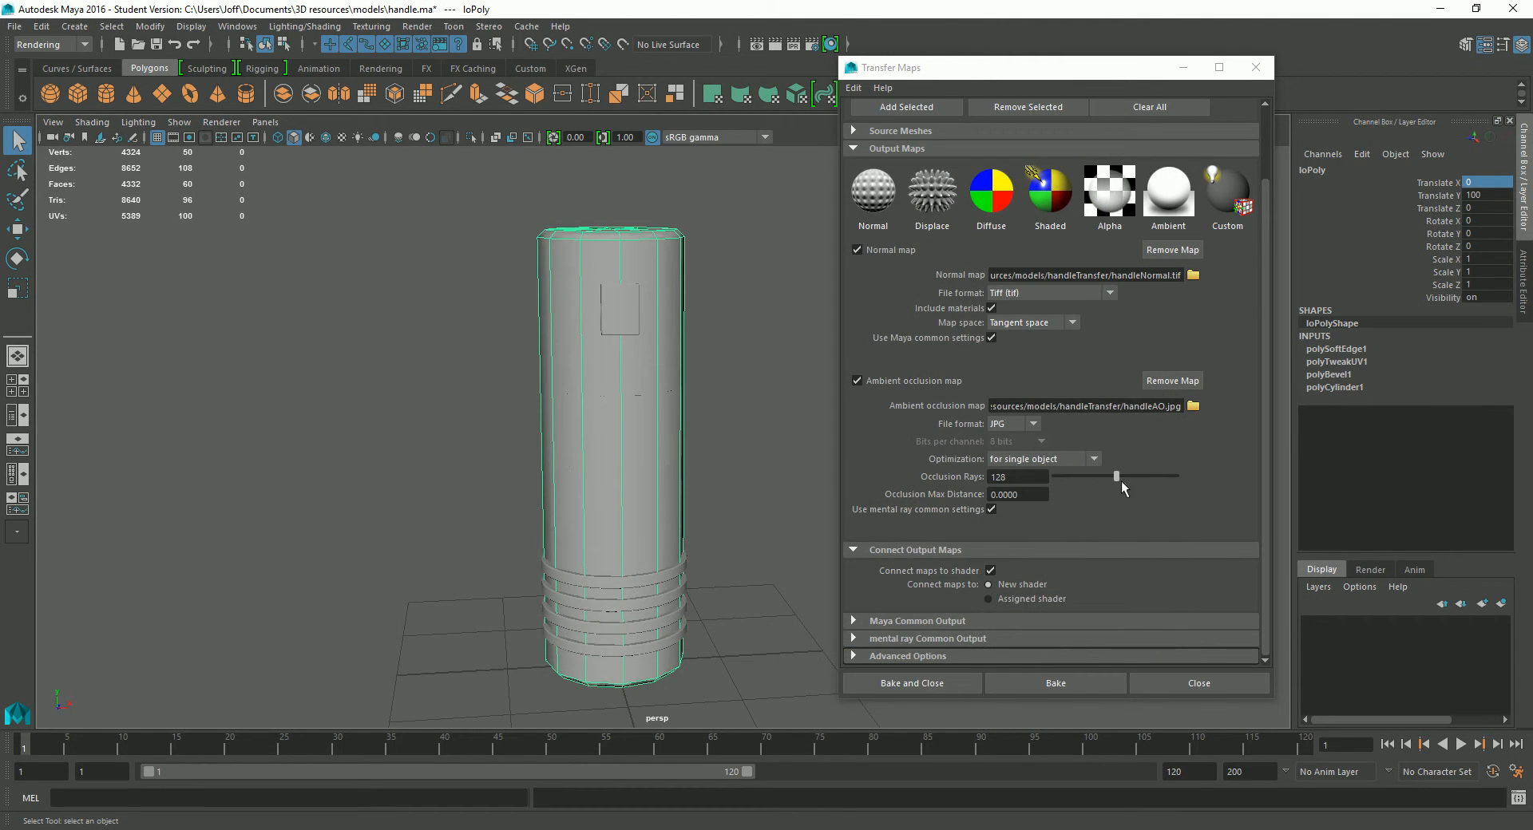
{"action": "left_click", "coordinate": [1031, 424]}
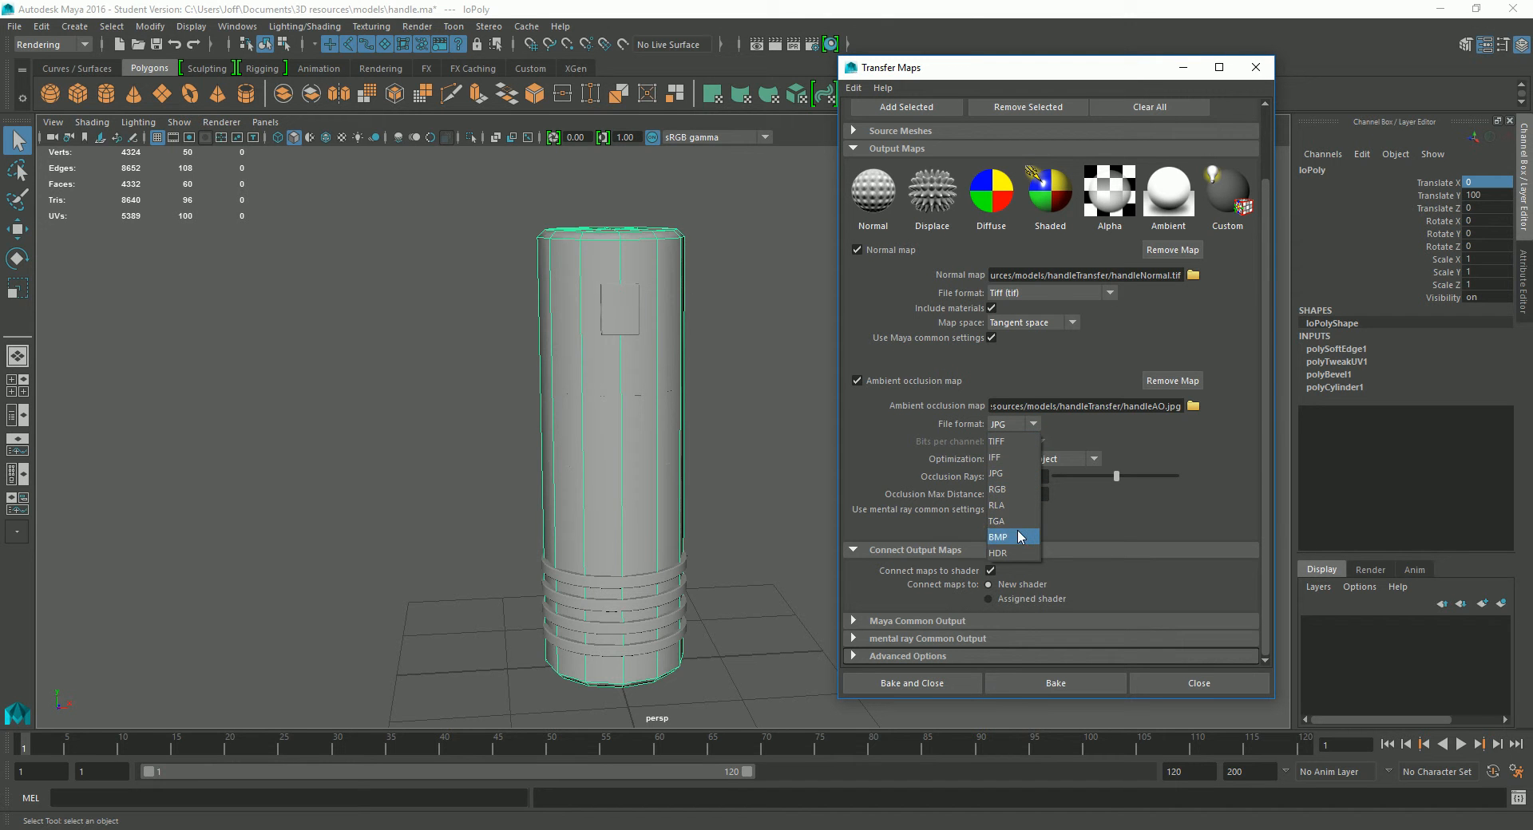
{"action": "left_click", "coordinate": [1012, 442]}
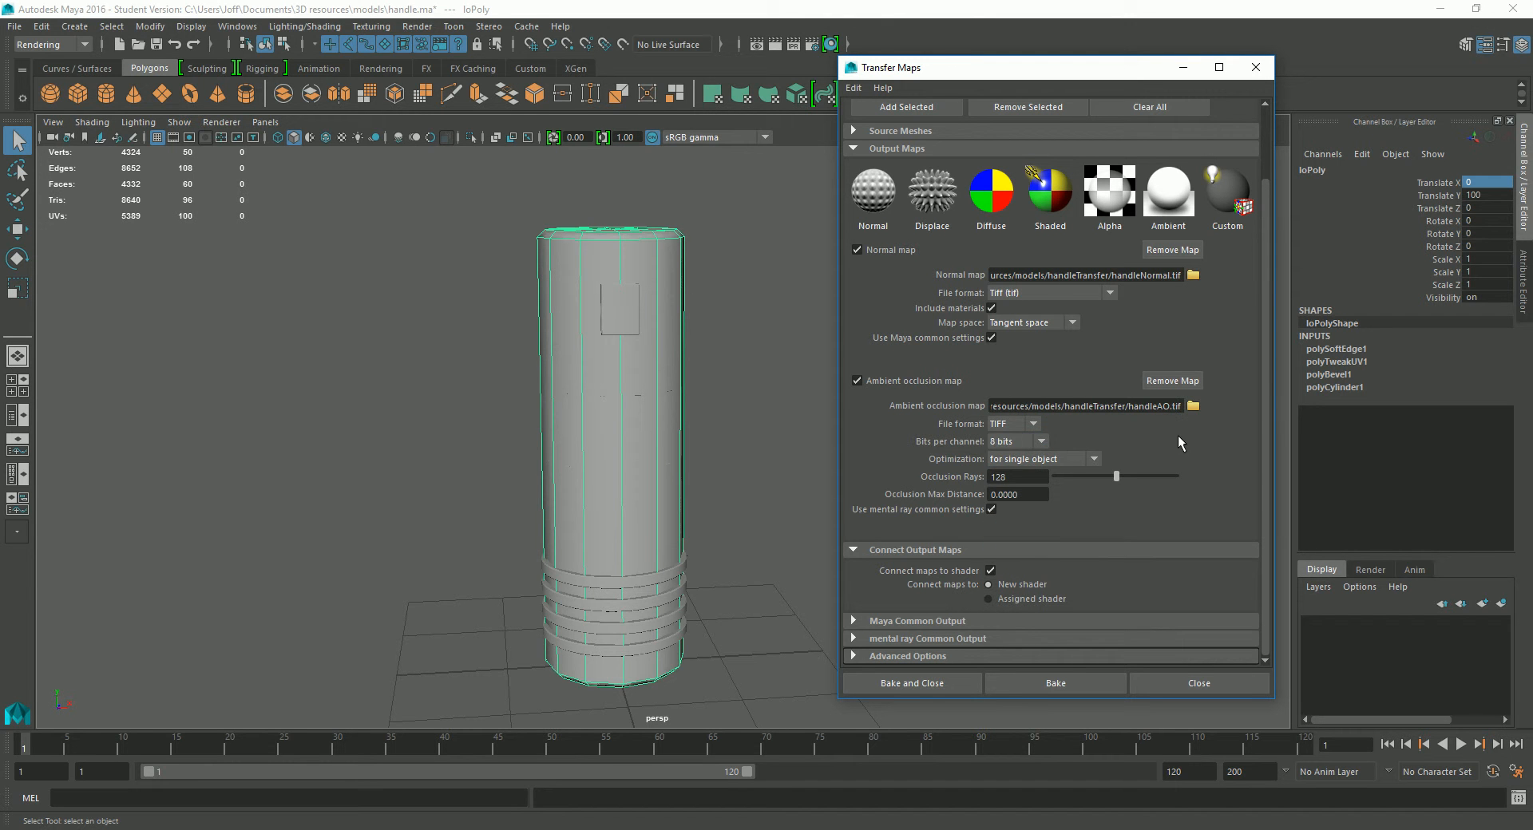
Step: Set the ambient occlusion map's optimization to for multiple objects
{"action": "left_click", "coordinate": [1094, 459]}
{"action": "left_click", "coordinate": [1038, 476]}
{"action": "left_click", "coordinate": [1094, 460]}
{"action": "left_click", "coordinate": [1090, 477]}
Step: Set the map width and height in the Maya Common Output settings to 1024
{"action": "left_click", "coordinate": [918, 621]}
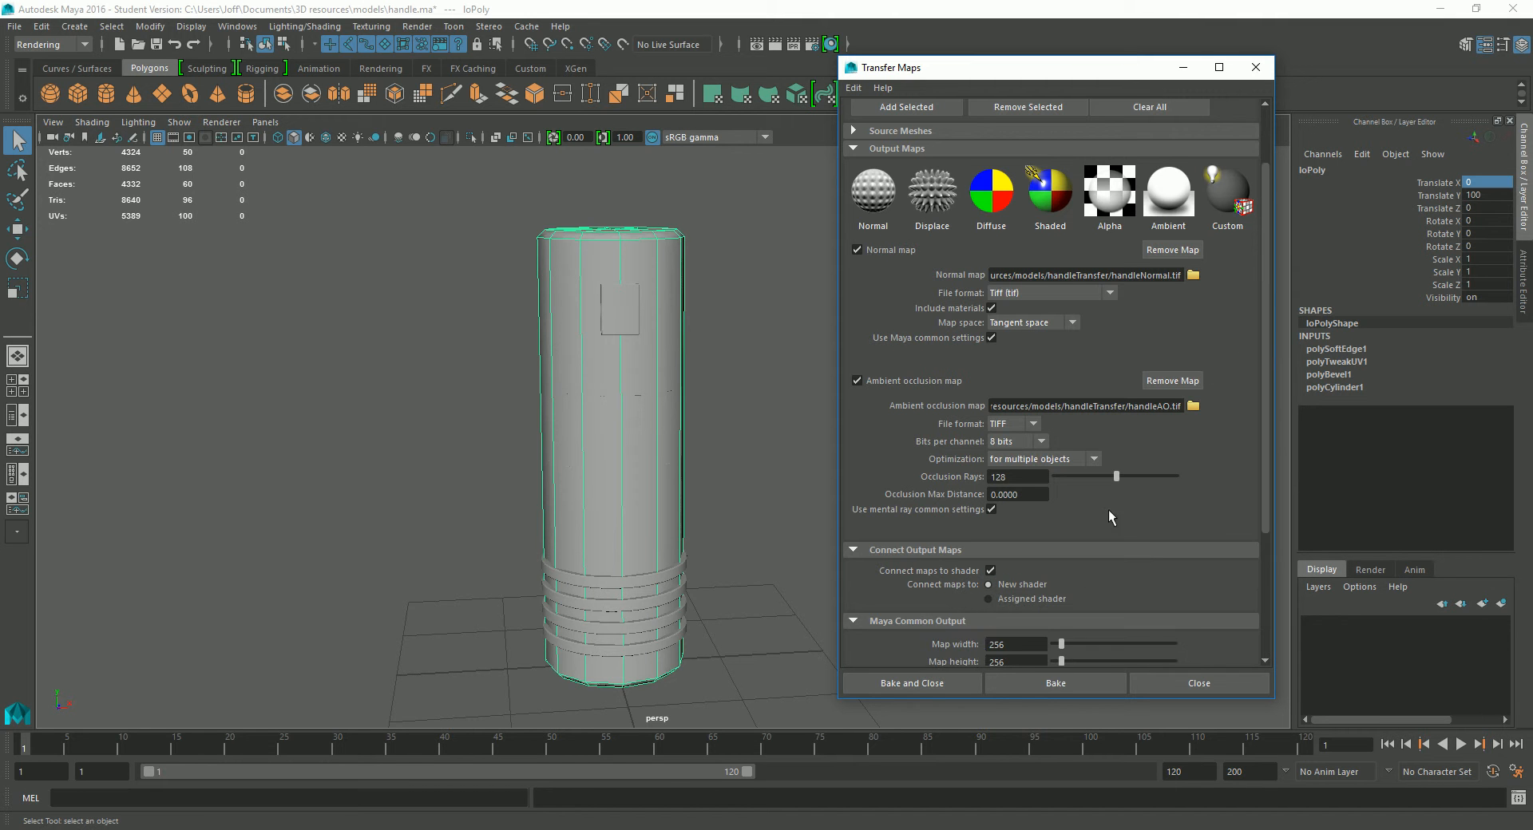
{"action": "scroll", "coordinate": [991, 607], "scroll_direction": "down", "scroll_amount": 3}
{"action": "left_click_drag", "start_coordinate": [1023, 461], "coordinate": [916, 461]}
{"action": "type", "text": "1024"}
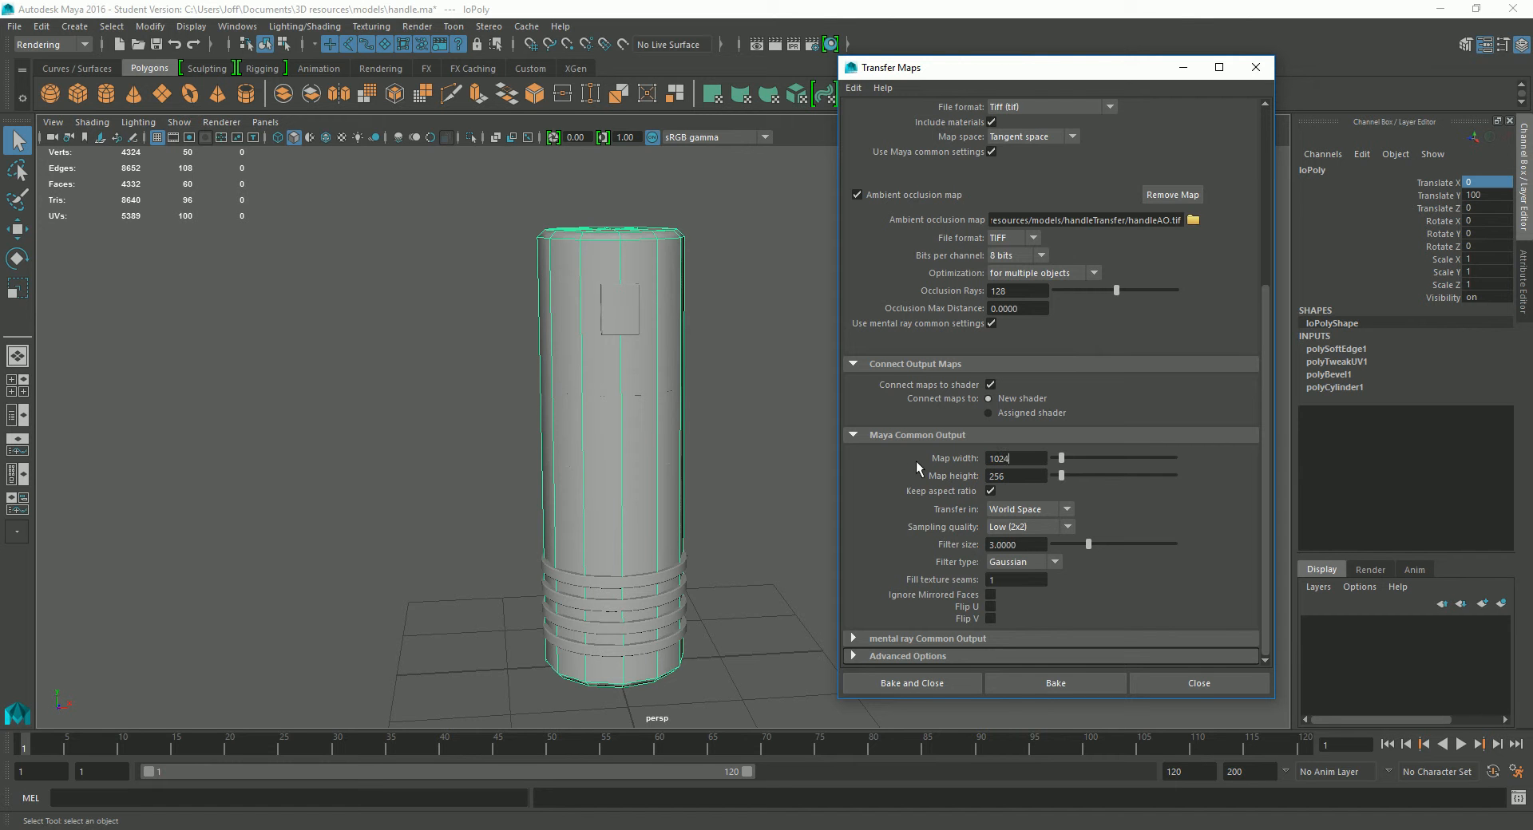
{"action": "left_click", "coordinate": [1016, 475]}
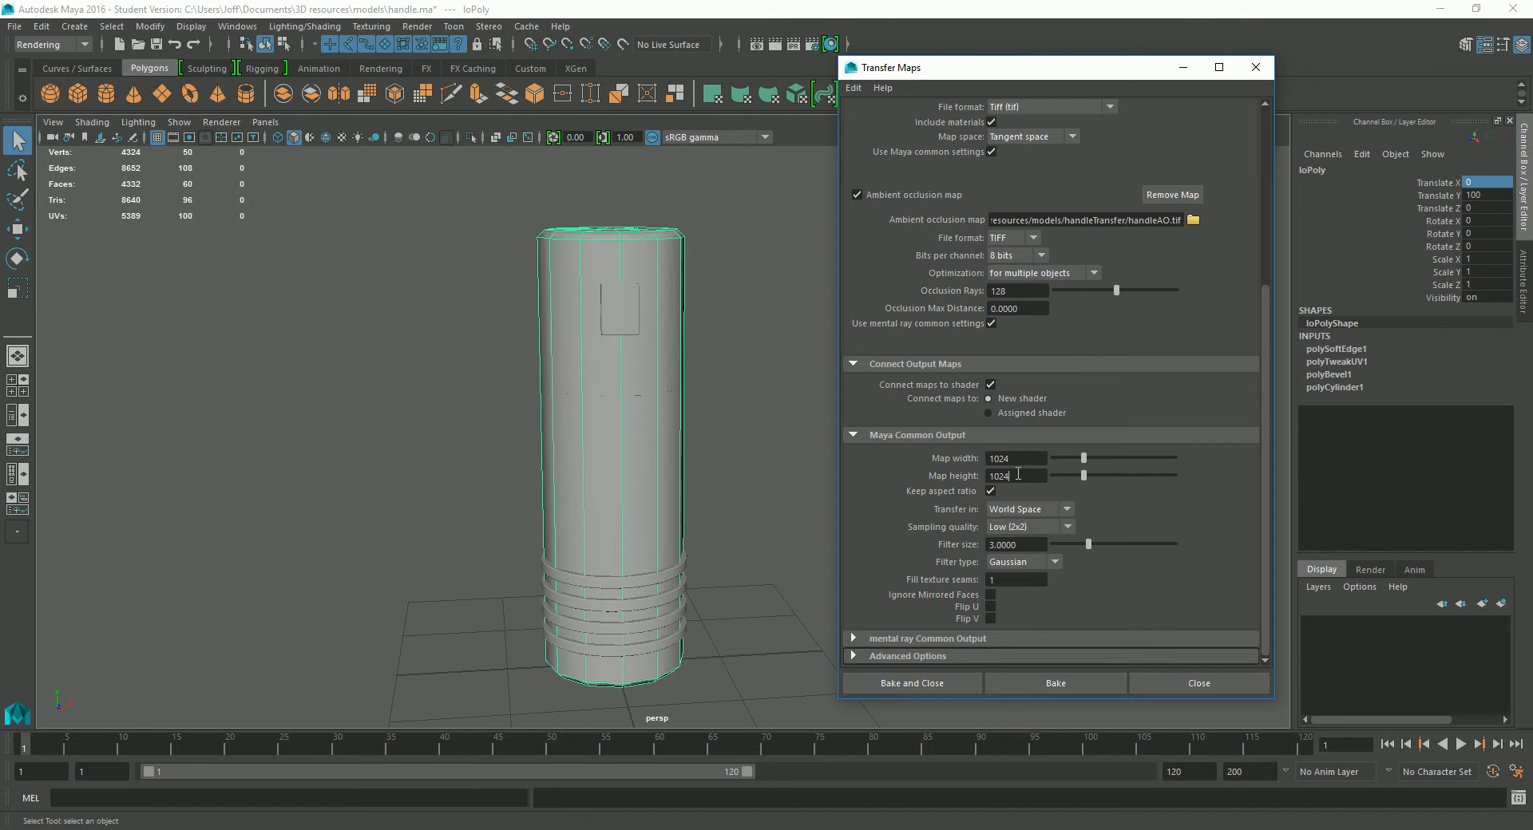
Step: Set the map width and height in the mental ray Common Output settings to 1024
{"action": "left_click", "coordinate": [951, 639]}
{"action": "scroll", "coordinate": [1103, 458], "scroll_direction": "down", "scroll_amount": 3}
{"action": "left_click", "coordinate": [1025, 520]}
{"action": "double_click", "coordinate": [1024, 520]}
{"action": "type", "text": "1024"}
{"action": "key", "text": "Return"}
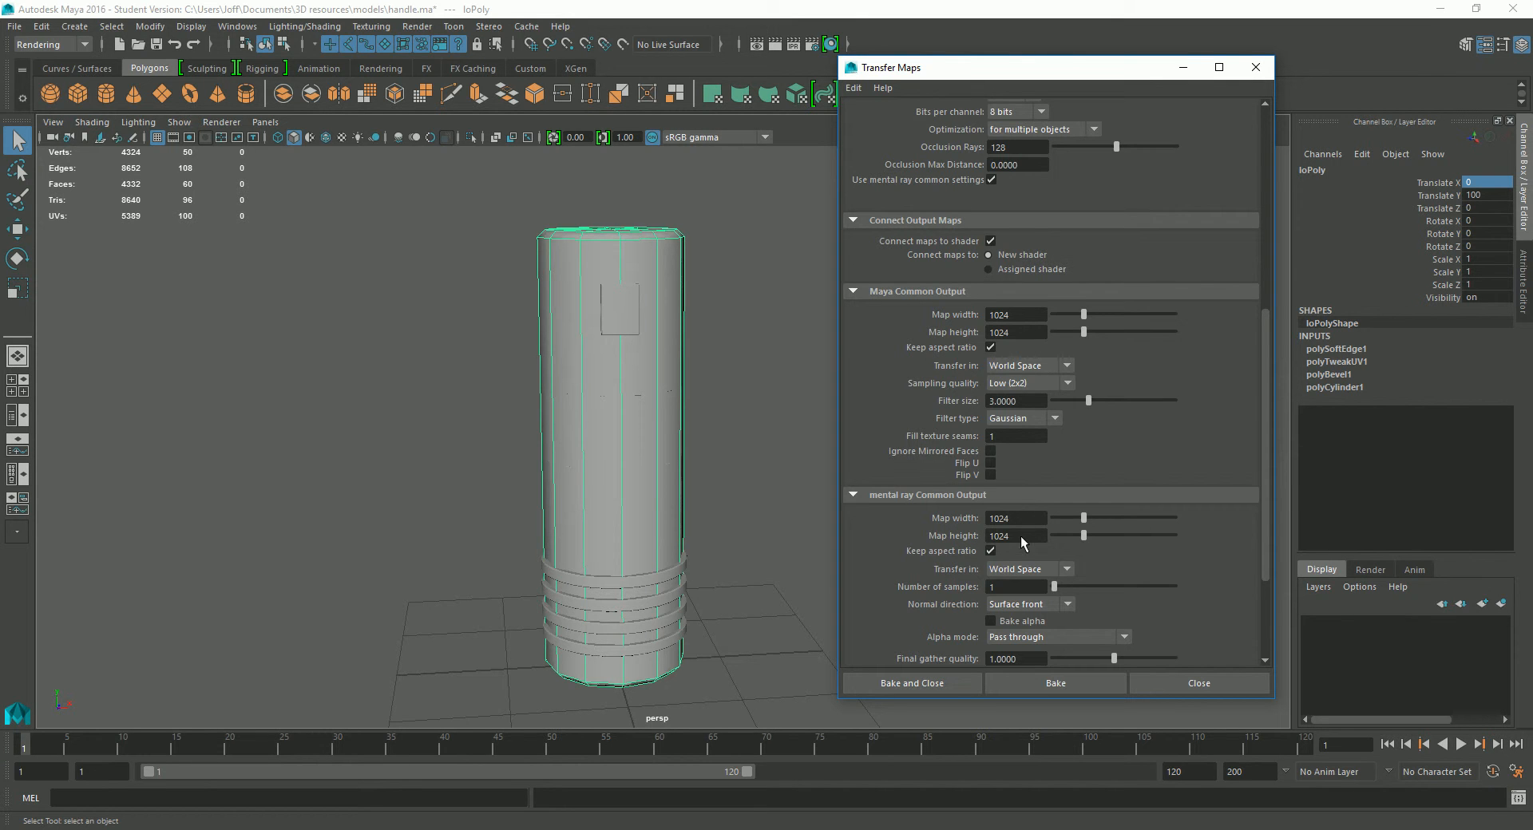
Step: Examine the Transfer Maps output settings, including sampling quality and sample count, and display the source meshes
{"action": "scroll", "coordinate": [1183, 525], "scroll_direction": "down", "scroll_amount": 2}
{"action": "scroll", "coordinate": [1185, 515], "scroll_direction": "down", "scroll_amount": 2}
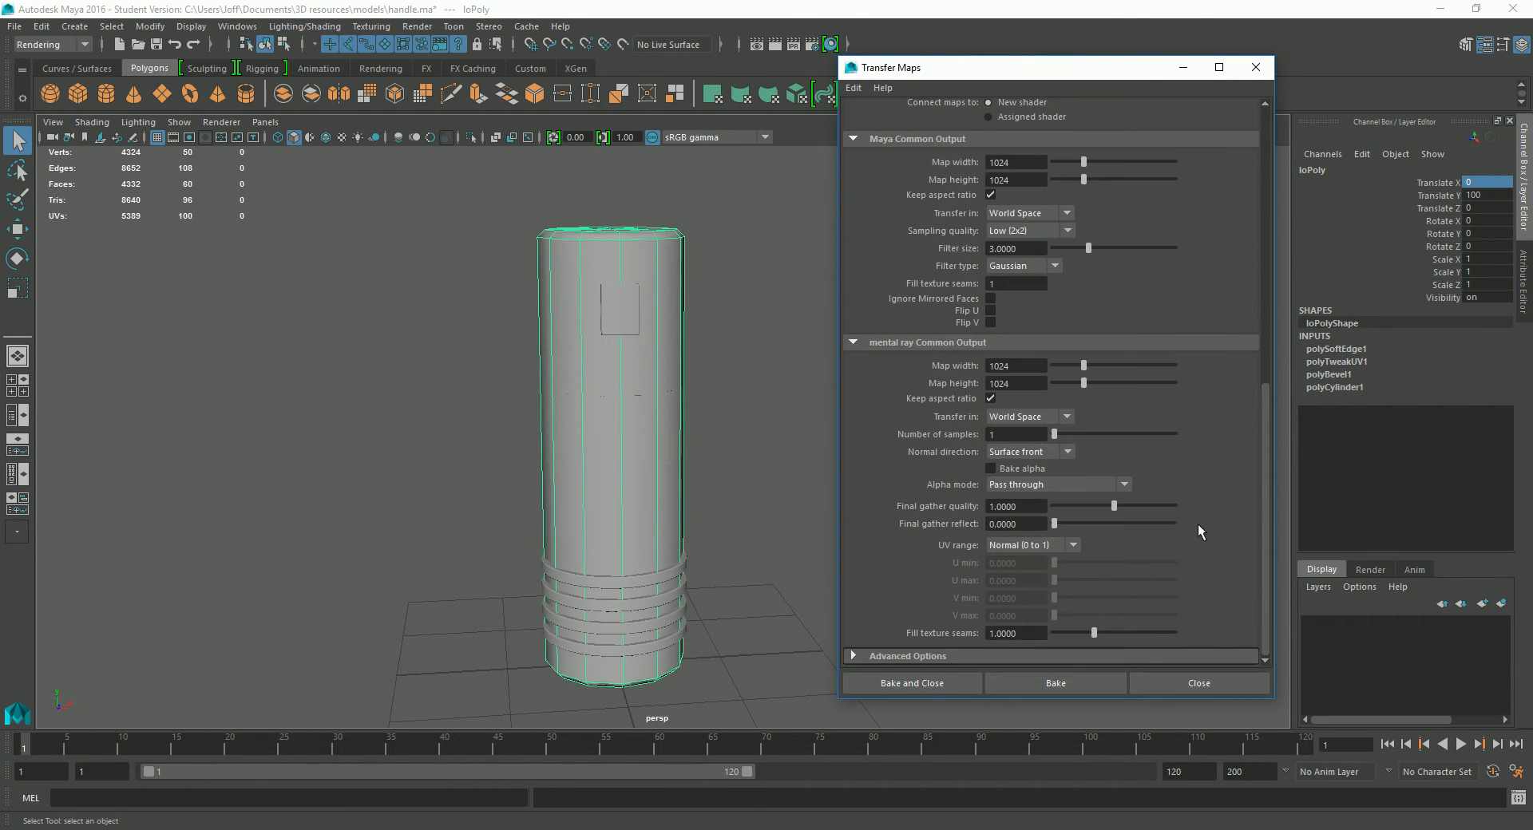
{"action": "scroll", "coordinate": [1219, 520], "scroll_direction": "up", "scroll_amount": 4}
{"action": "scroll", "coordinate": [1223, 517], "scroll_direction": "down", "scroll_amount": 2}
{"action": "scroll", "coordinate": [1247, 461], "scroll_direction": "up", "scroll_amount": 3}
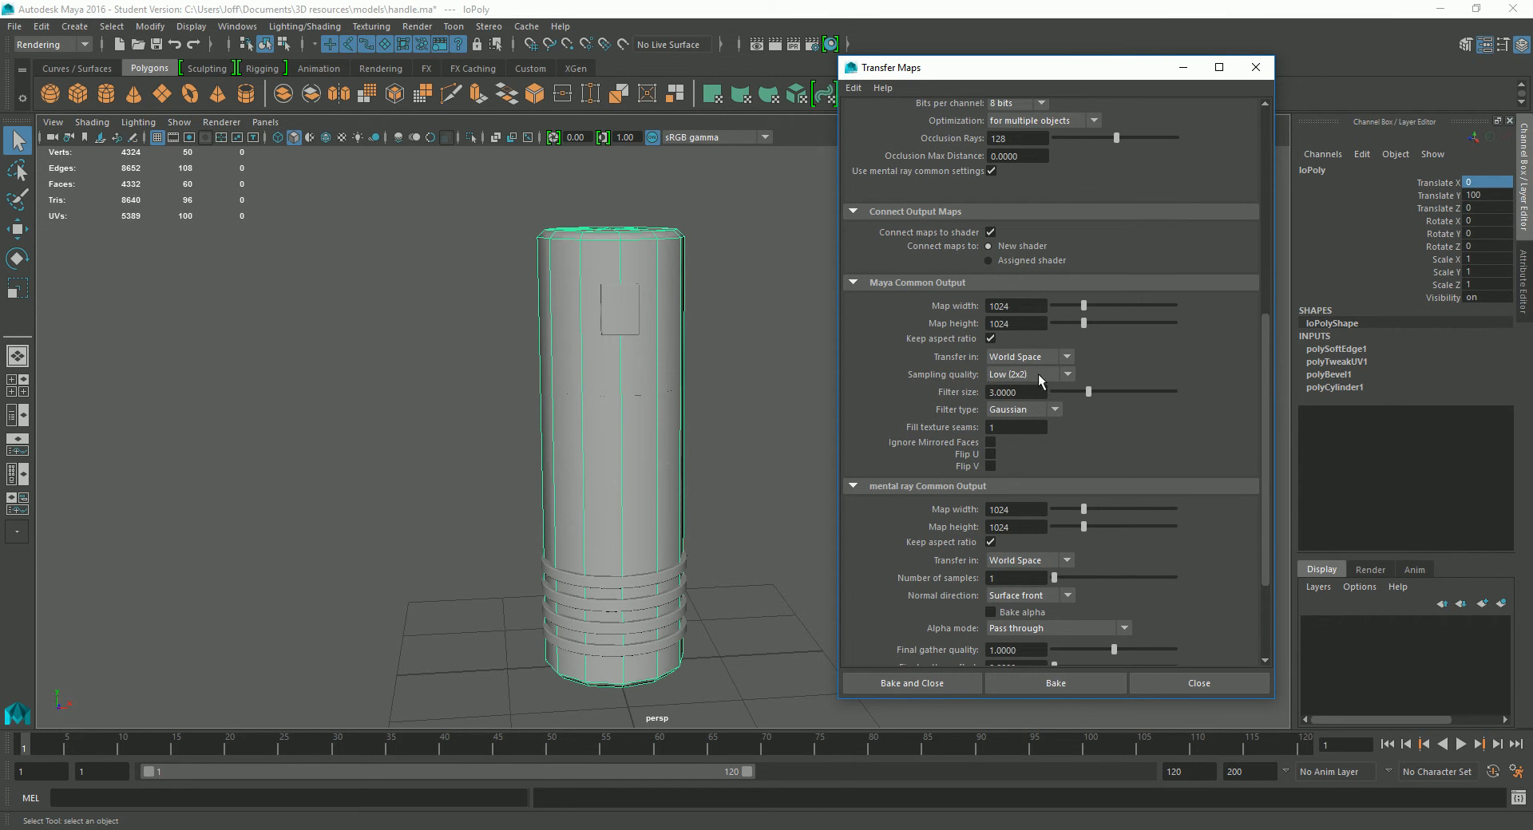
{"action": "scroll", "coordinate": [1238, 404], "scroll_direction": "down", "scroll_amount": 3}
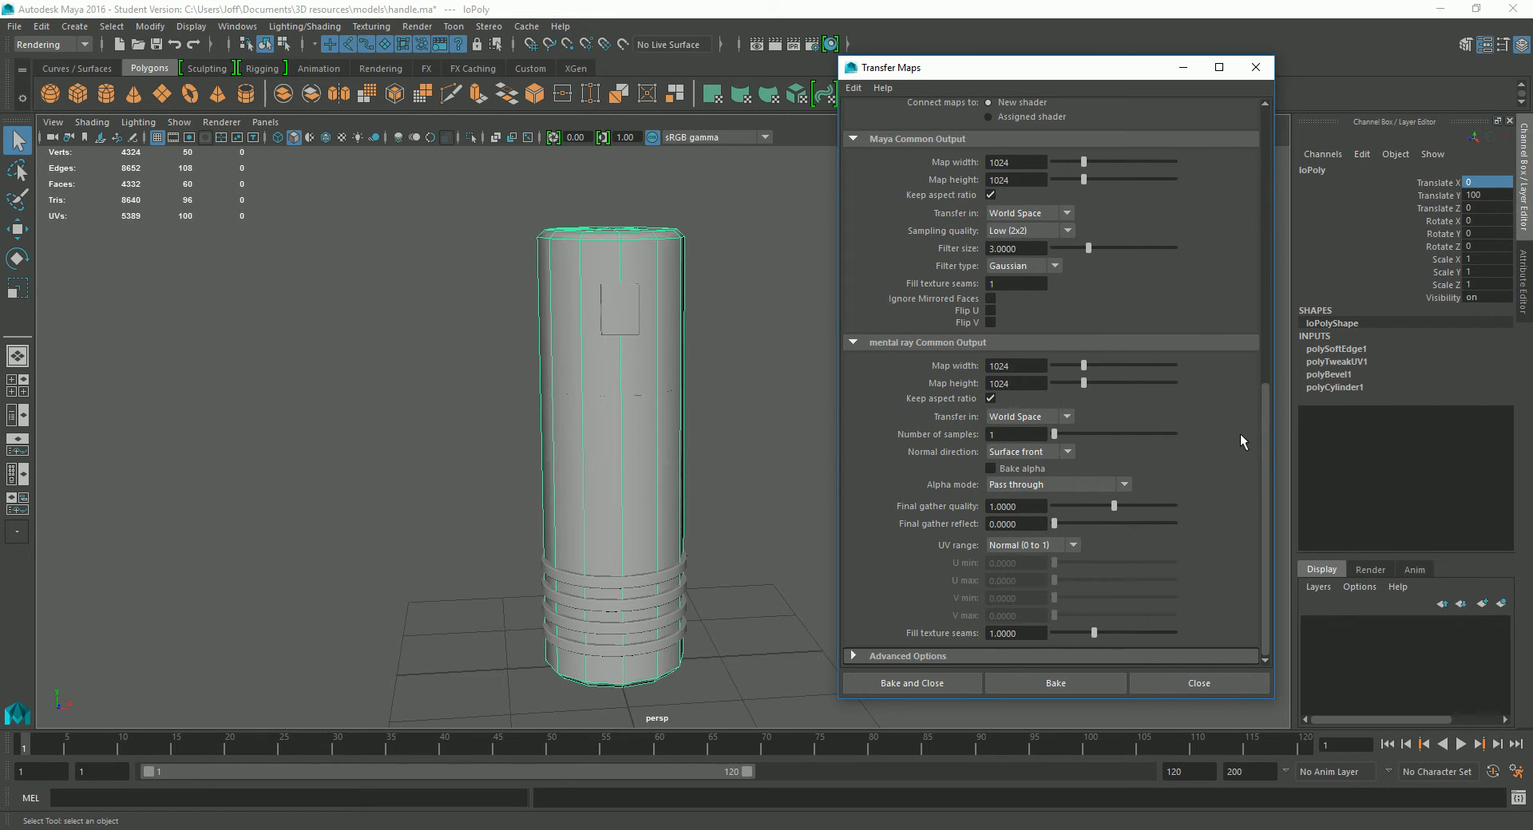
{"action": "scroll", "coordinate": [1240, 435], "scroll_direction": "up", "scroll_amount": 10}
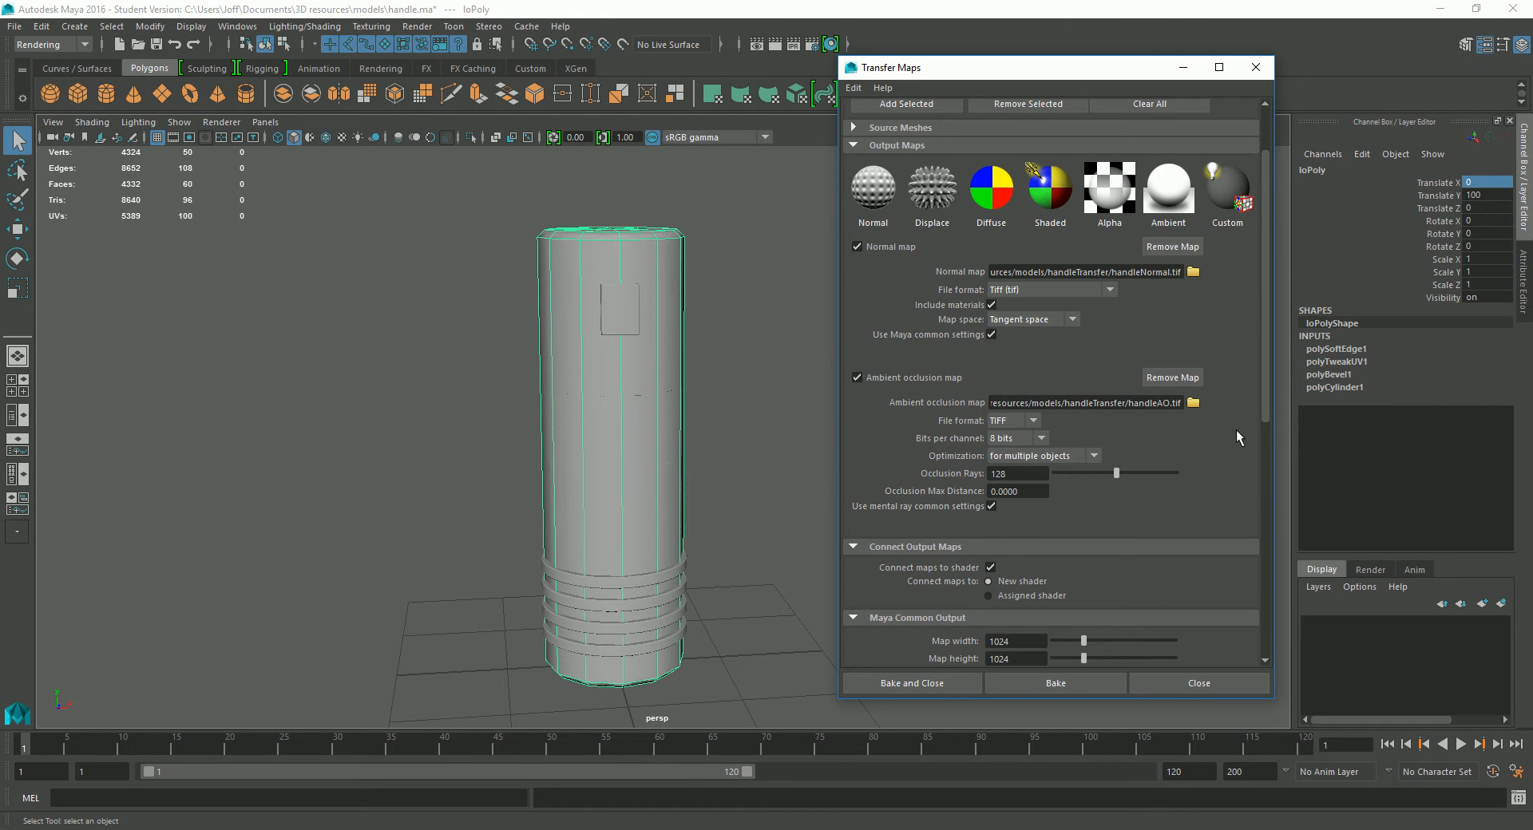
{"action": "scroll", "coordinate": [1239, 434], "scroll_direction": "down", "scroll_amount": 5}
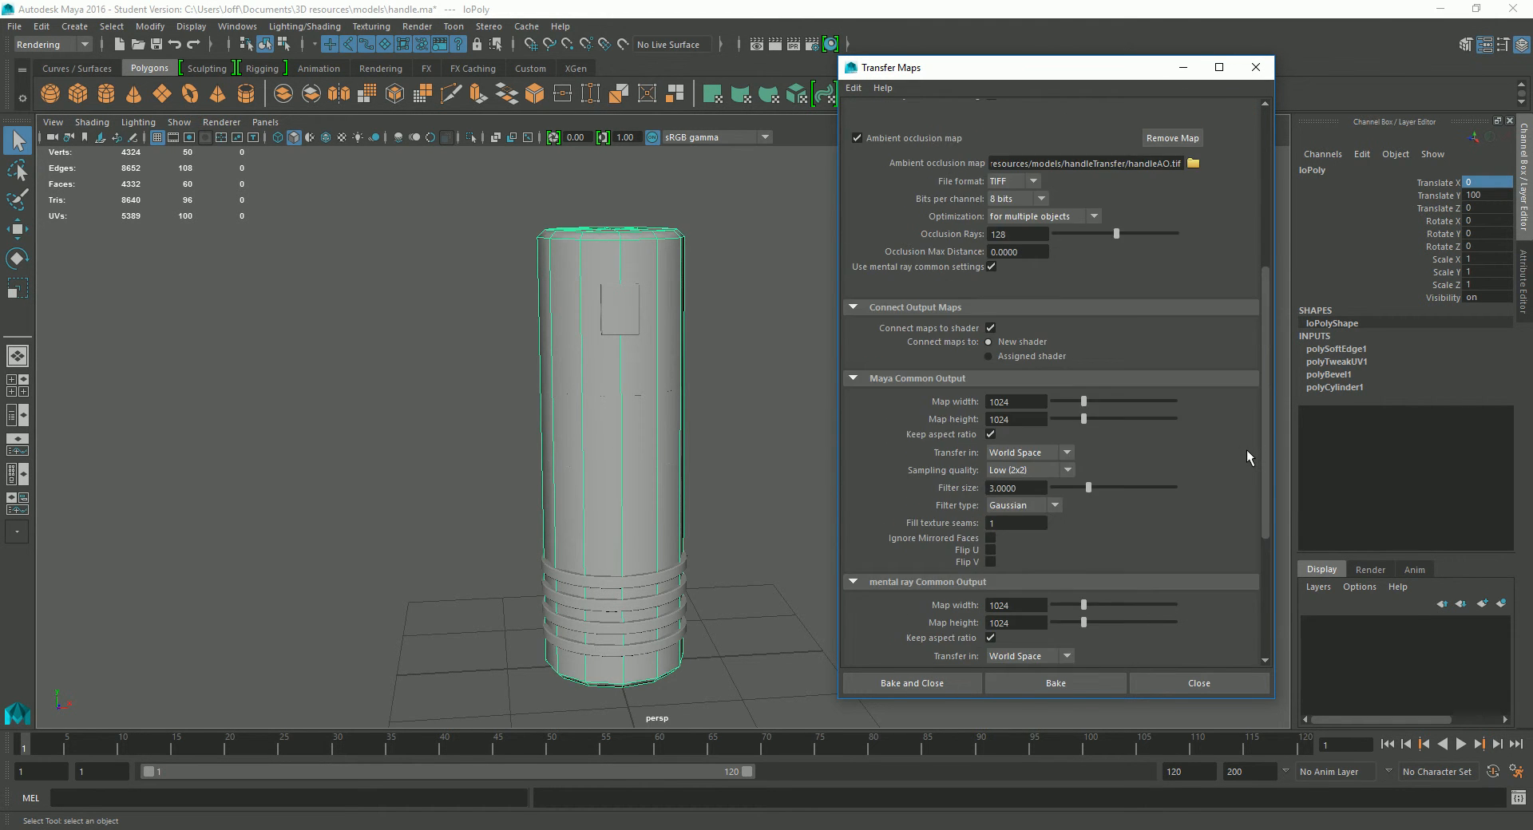
{"action": "scroll", "coordinate": [1247, 455], "scroll_direction": "up", "scroll_amount": 6}
{"action": "scroll", "coordinate": [1243, 454], "scroll_direction": "up", "scroll_amount": 1}
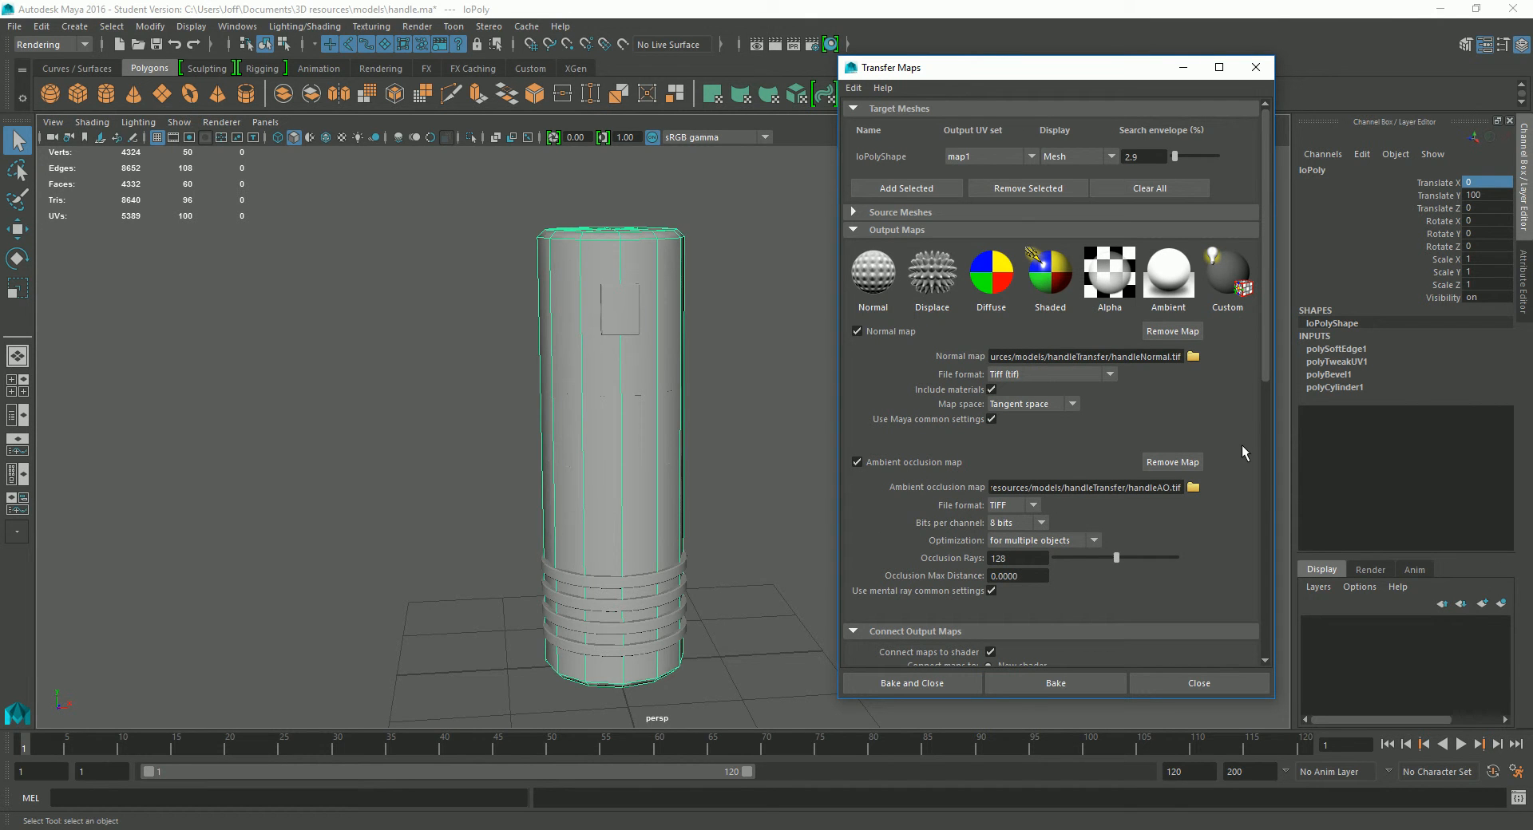
{"action": "left_click", "coordinate": [893, 213]}
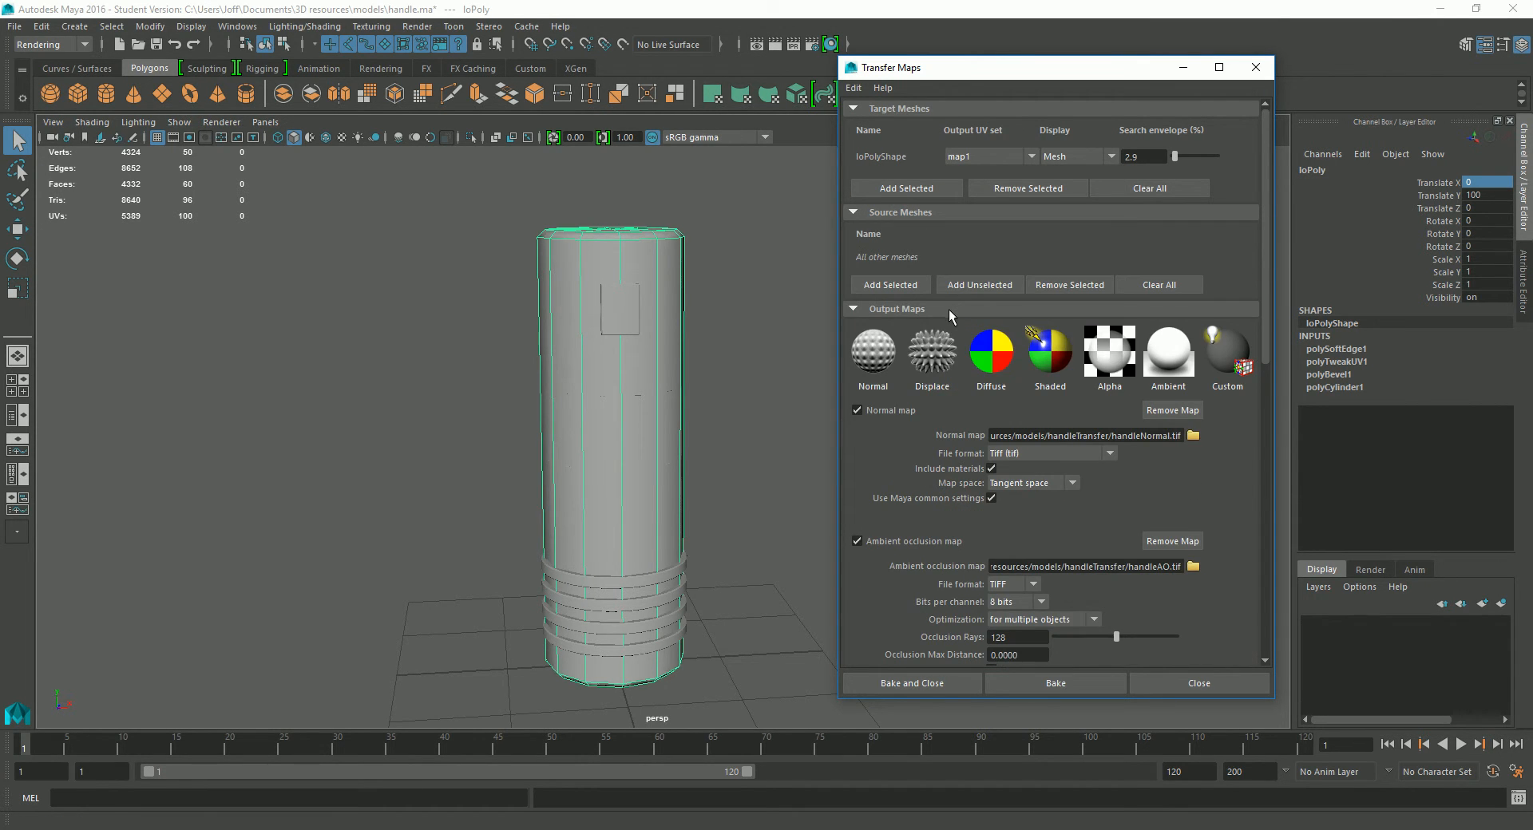
Step: Add the high-poly handle to the source meshes in Transfer Maps
{"action": "left_click", "coordinate": [612, 313]}
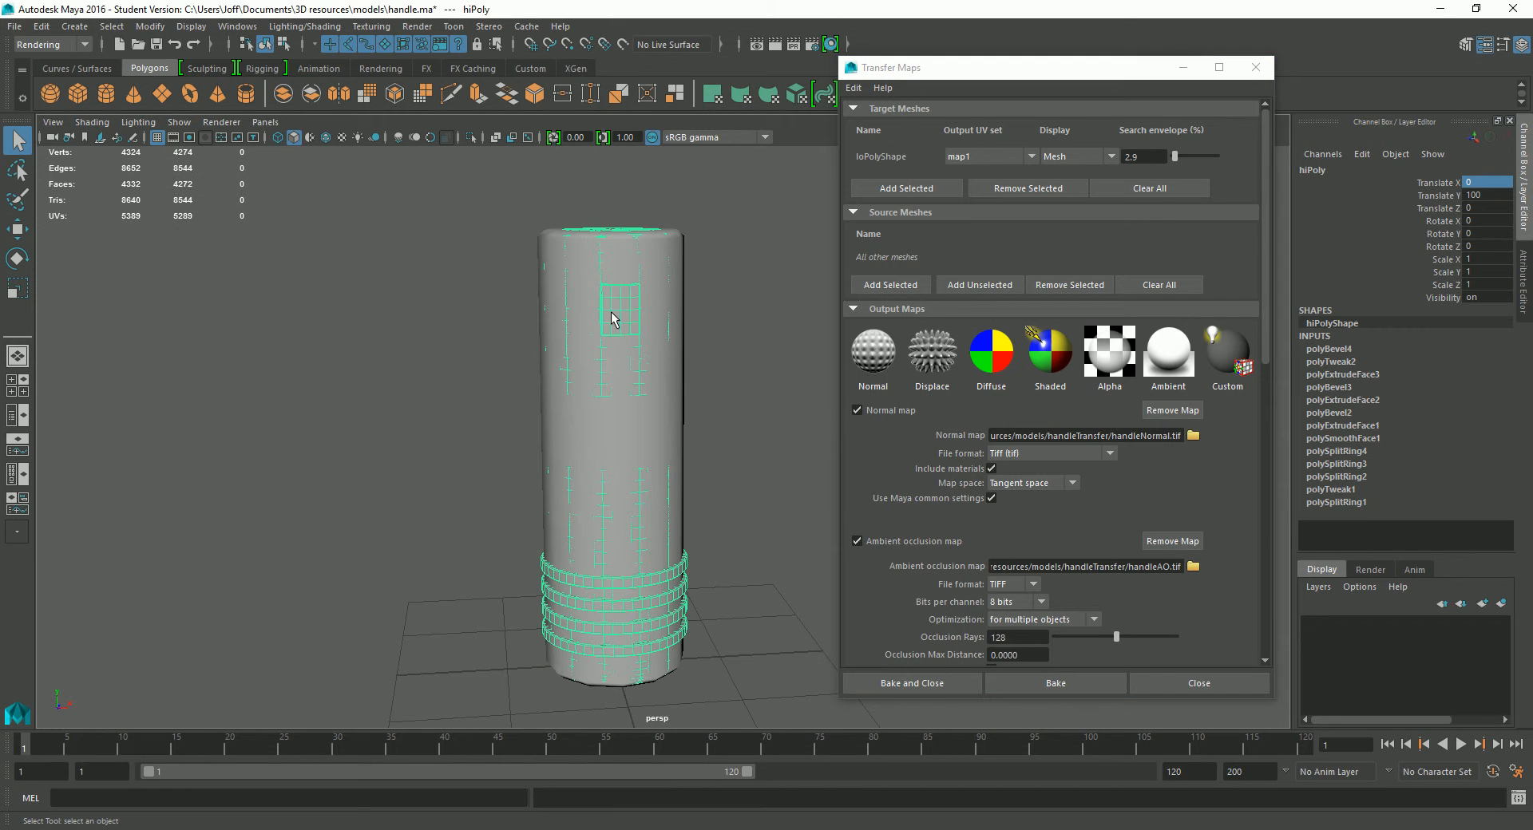
{"action": "left_click", "coordinate": [892, 288]}
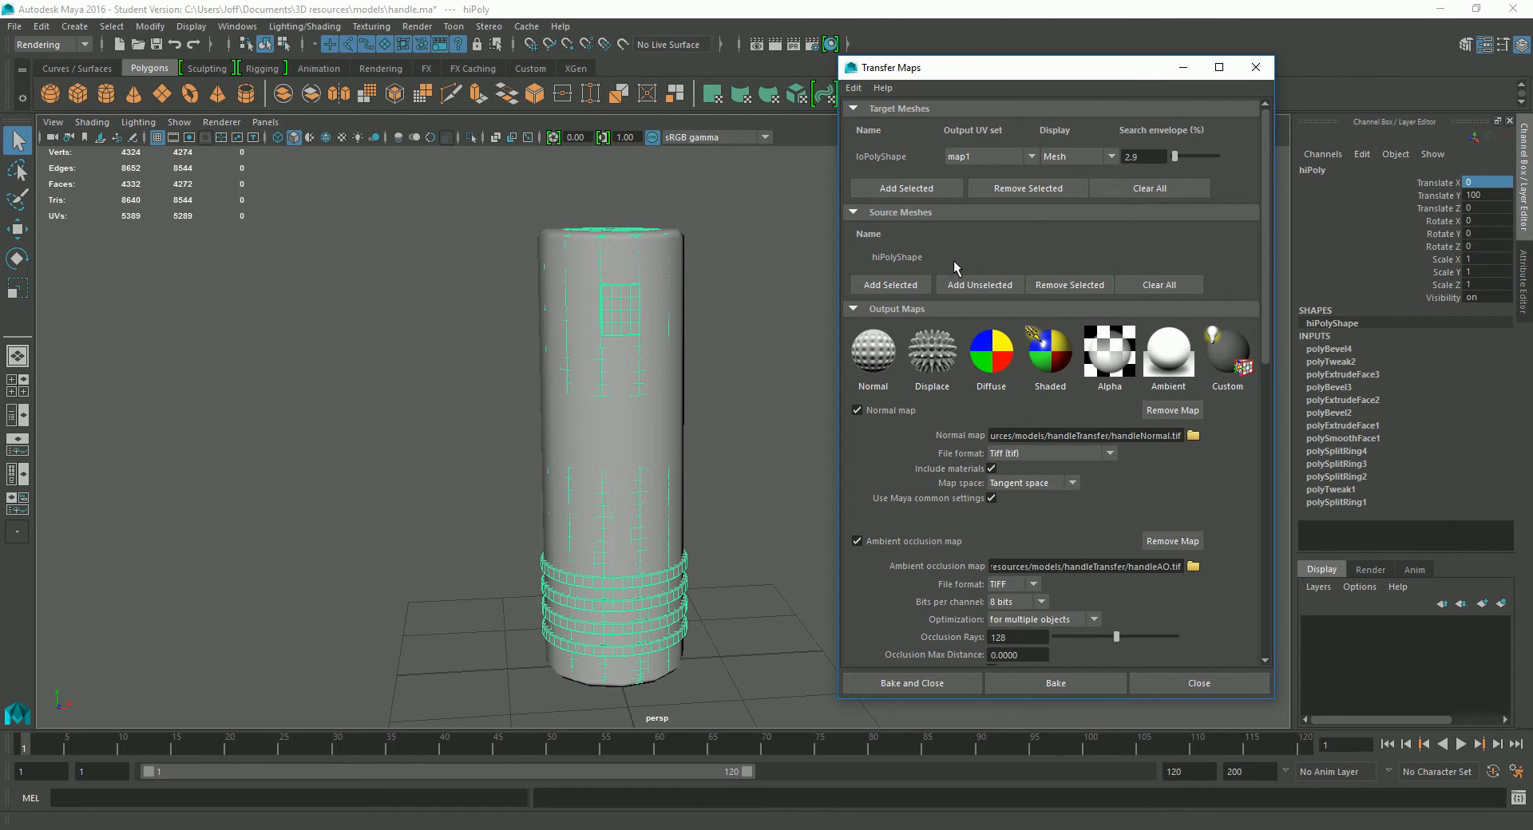
{"action": "scroll", "coordinate": [1051, 238], "scroll_direction": "down", "scroll_amount": 1}
{"action": "scroll", "coordinate": [1051, 238], "scroll_direction": "up", "scroll_amount": 1}
Step: Display the low-poly target's envelope and set its search envelope to 2.9%, checking that it encloses the high-poly details
{"action": "left_click", "coordinate": [1068, 152]}
{"action": "left_click", "coordinate": [1073, 190]}
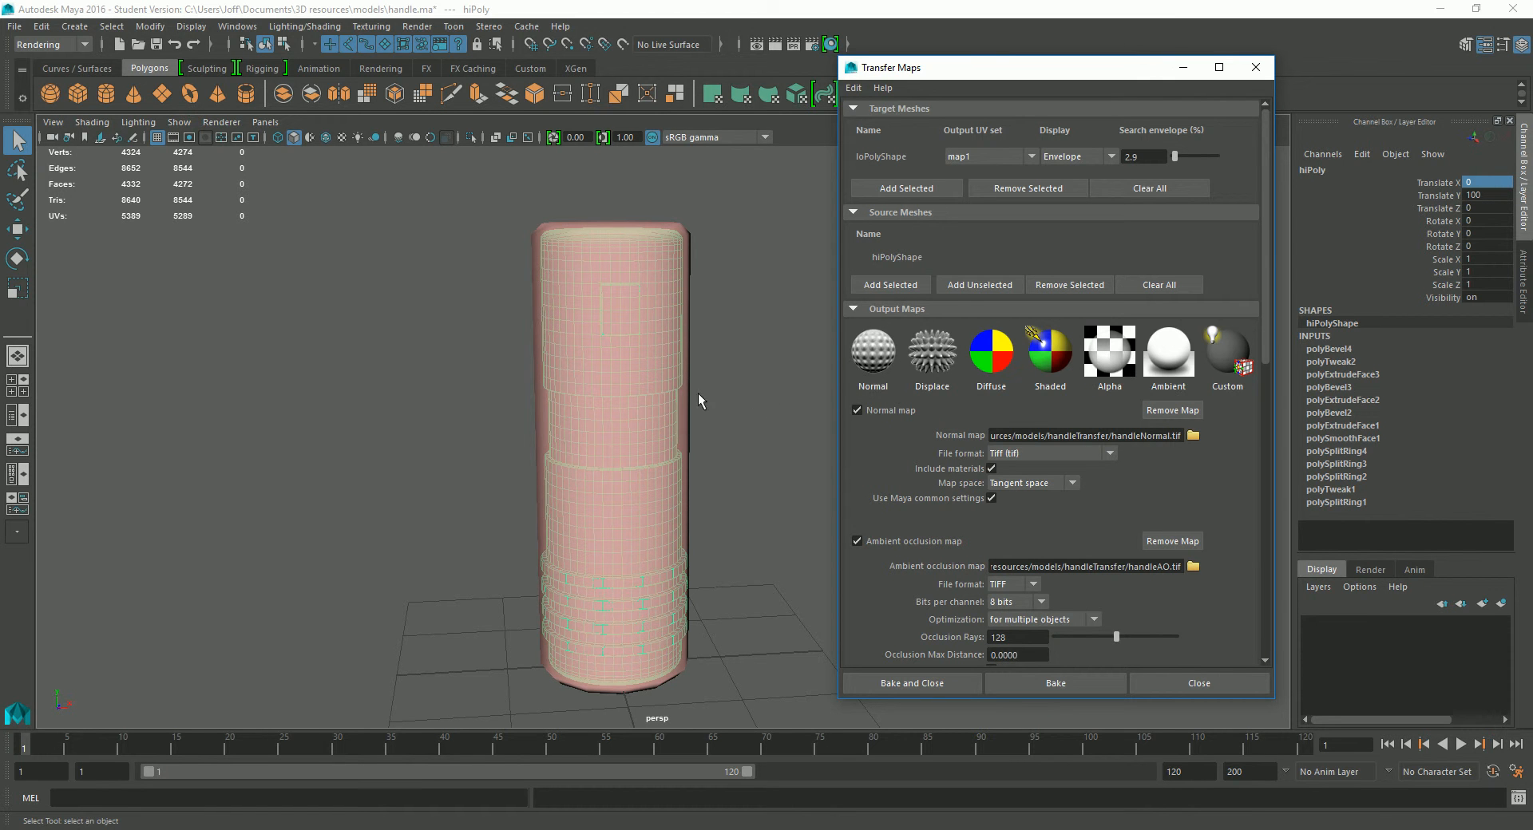
{"action": "left_click_drag", "start_coordinate": [736, 433], "coordinate": [713, 485], "text": "alt"}
{"action": "left_click_drag", "start_coordinate": [1175, 159], "coordinate": [1082, 162]}
{"action": "type", "text": "2.9"}
{"action": "key", "text": "Return"}
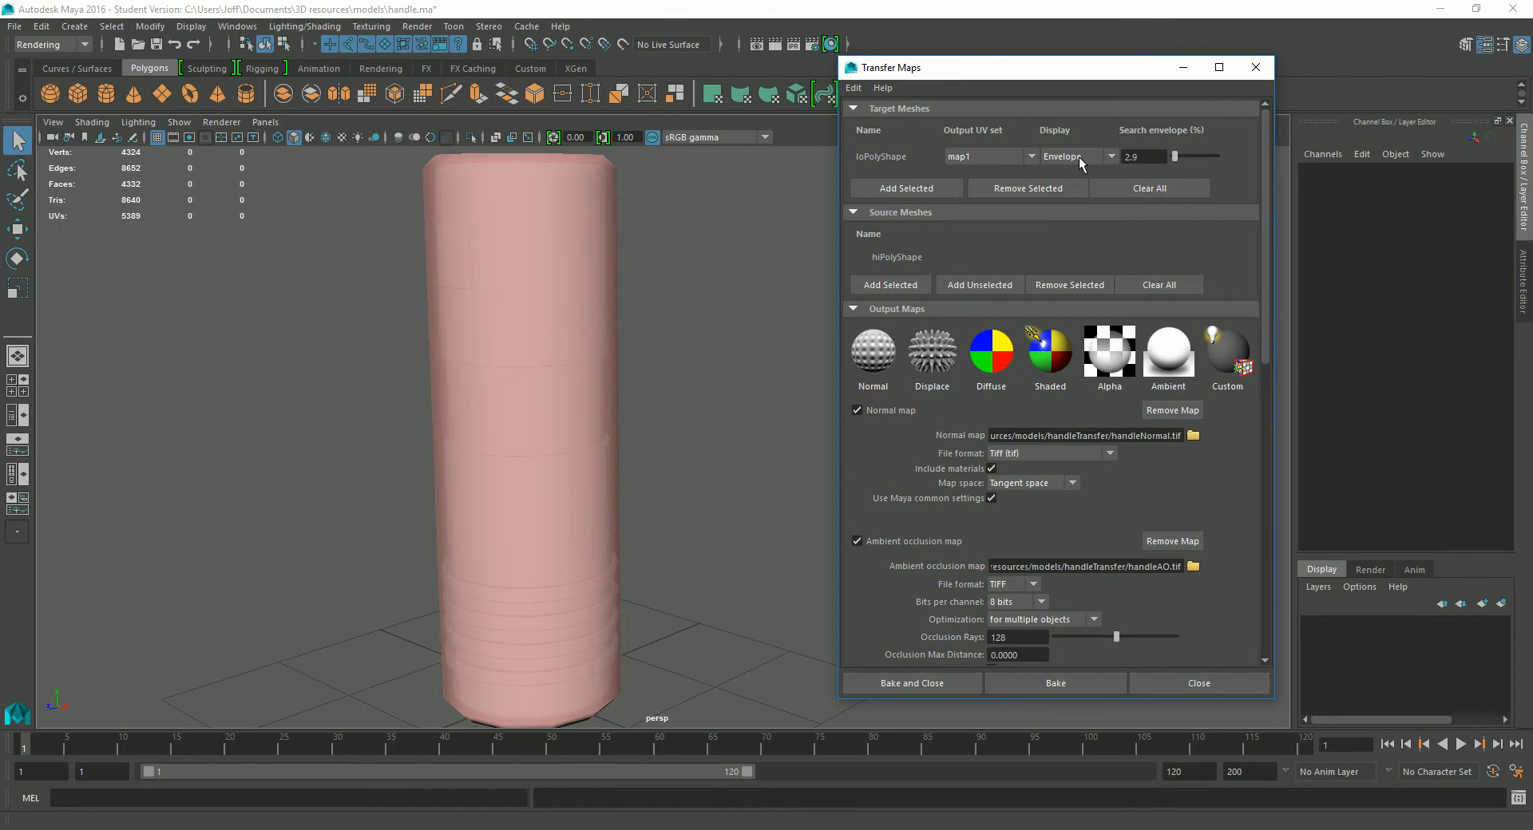
{"action": "left_click_drag", "start_coordinate": [558, 462], "coordinate": [663, 465], "text": "alt"}
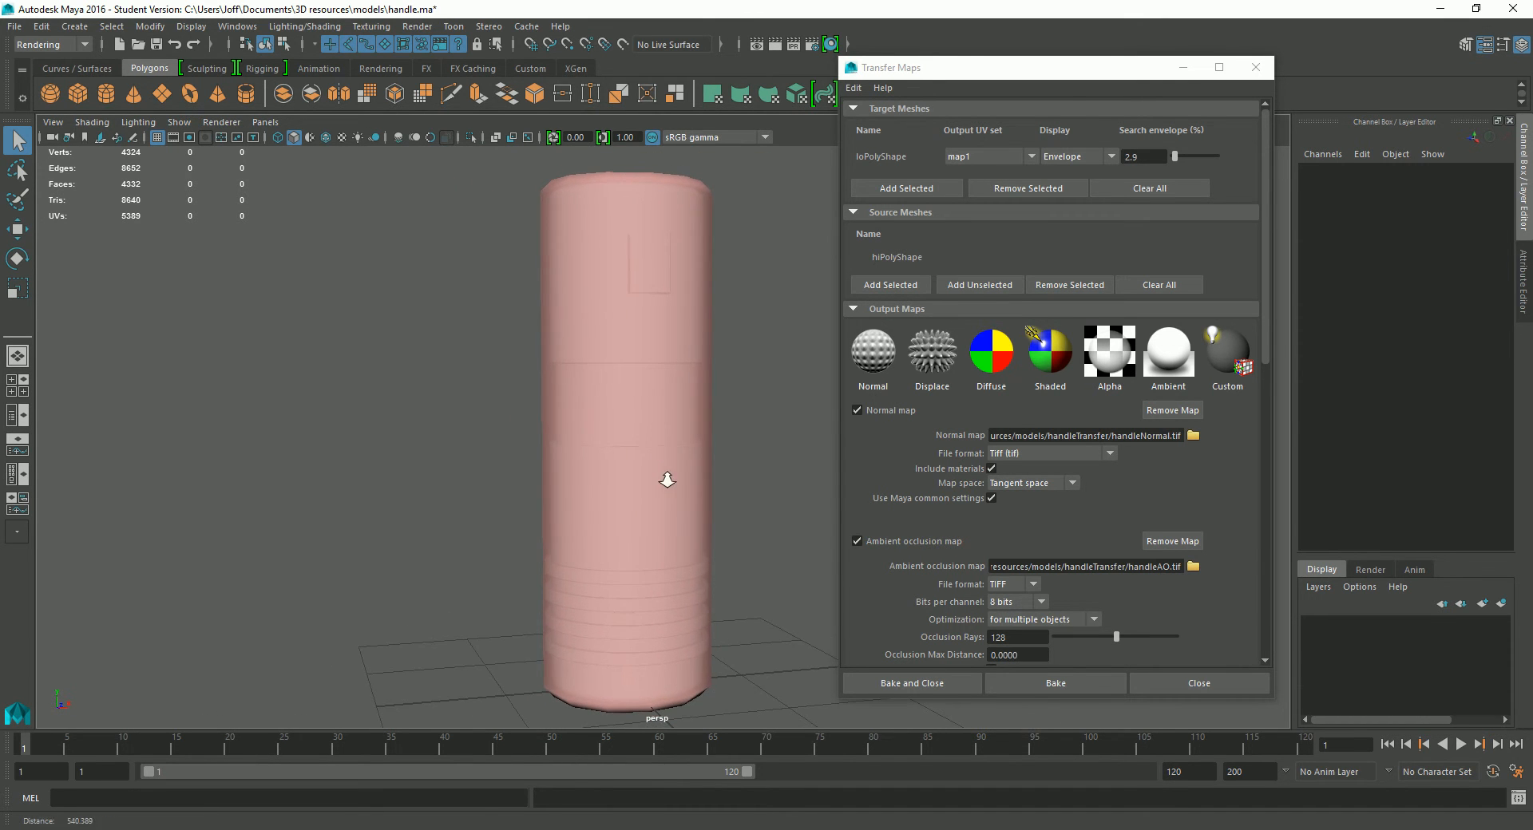
{"action": "middle_click_drag", "start_coordinate": [658, 477], "coordinate": [605, 487], "text": "alt"}
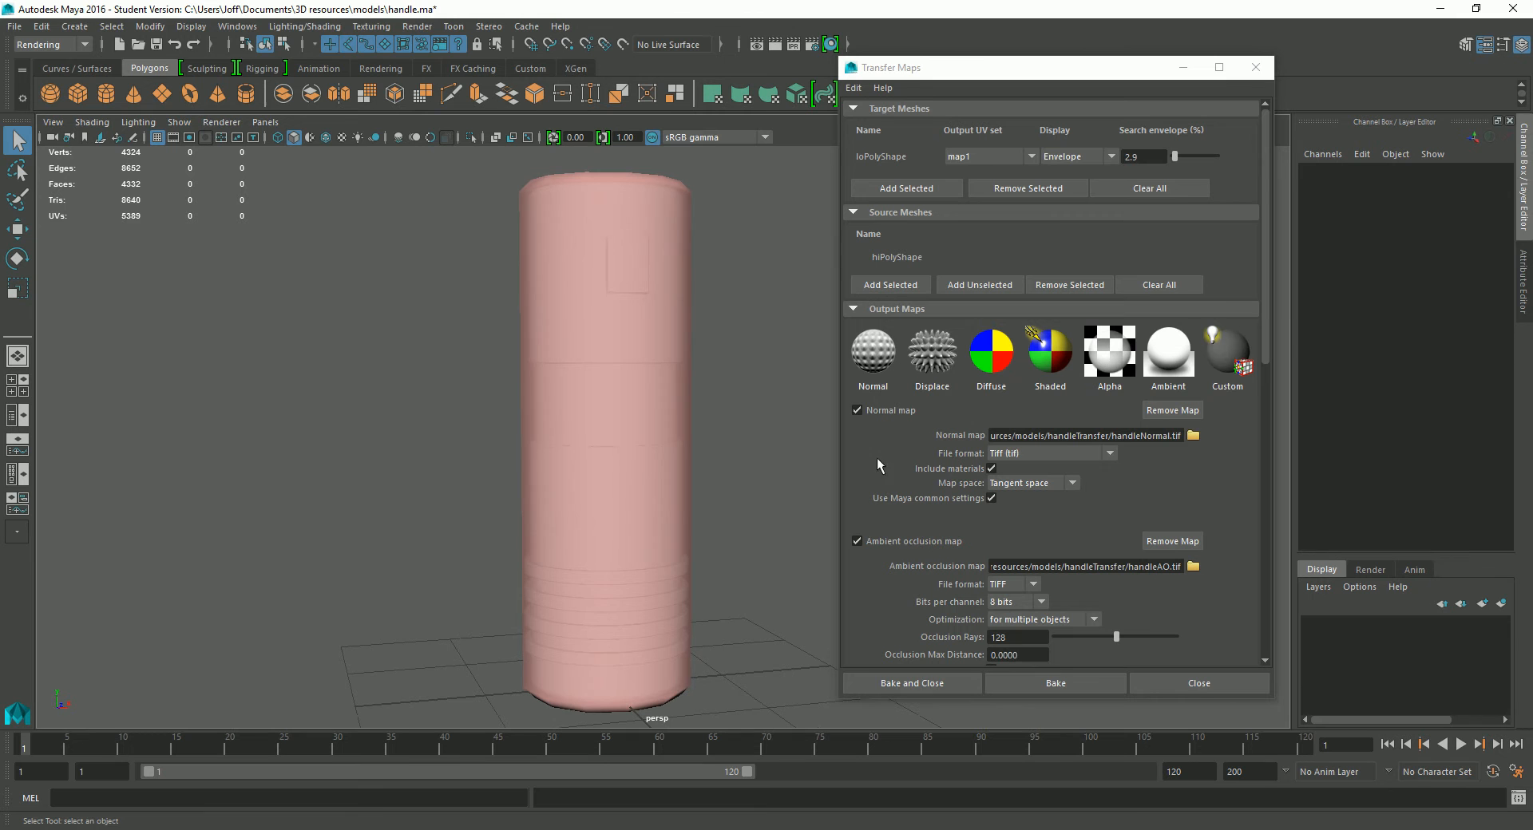
Step: Bake the normal and ambient occlusion maps with output connected to a new shader, closing Transfer Maps
{"action": "left_click", "coordinate": [1270, 321]}
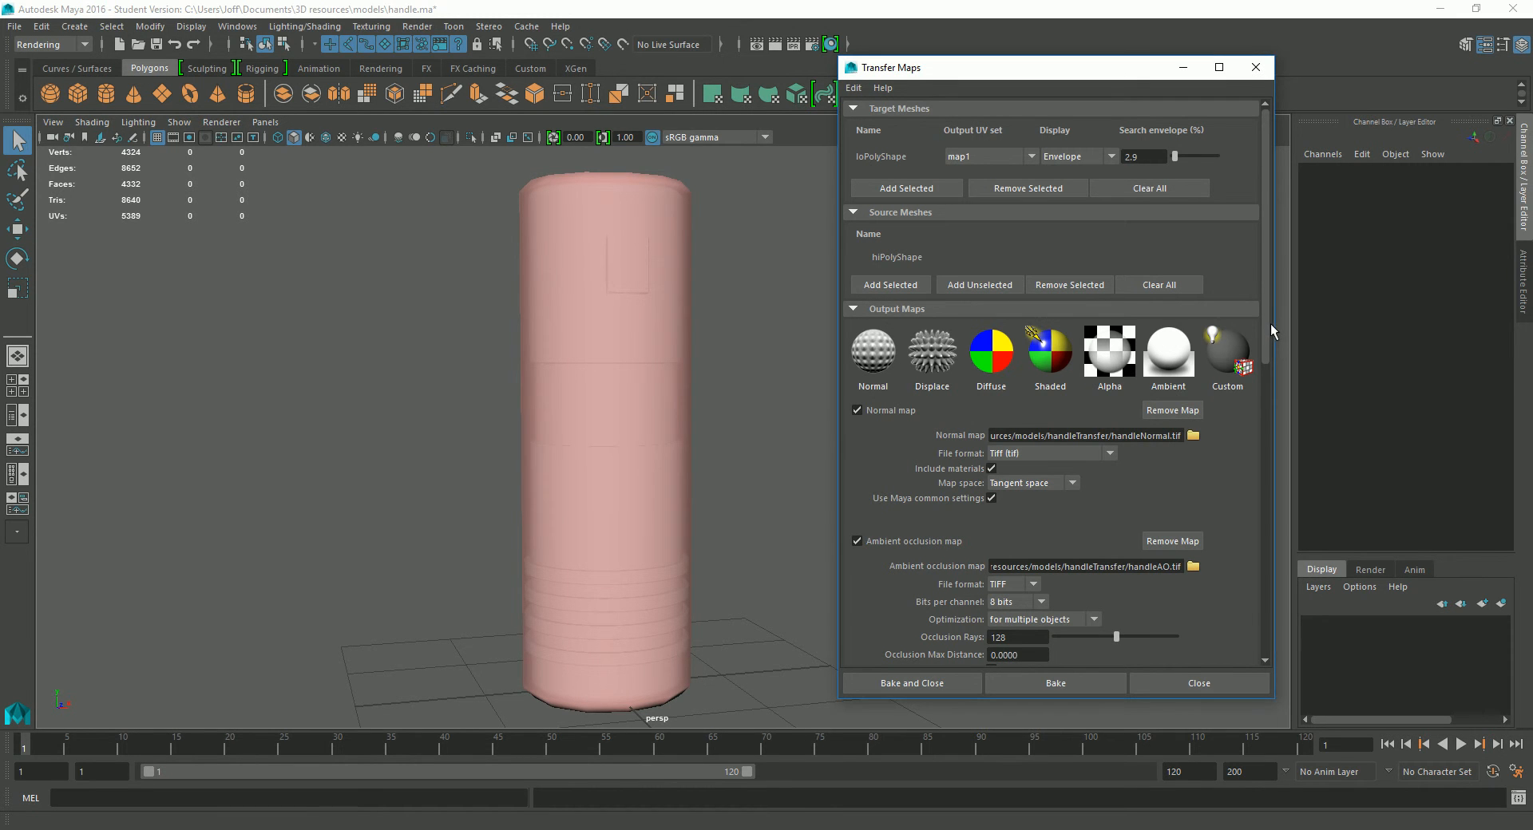
{"action": "left_click_drag", "start_coordinate": [1266, 332], "coordinate": [1252, 469]}
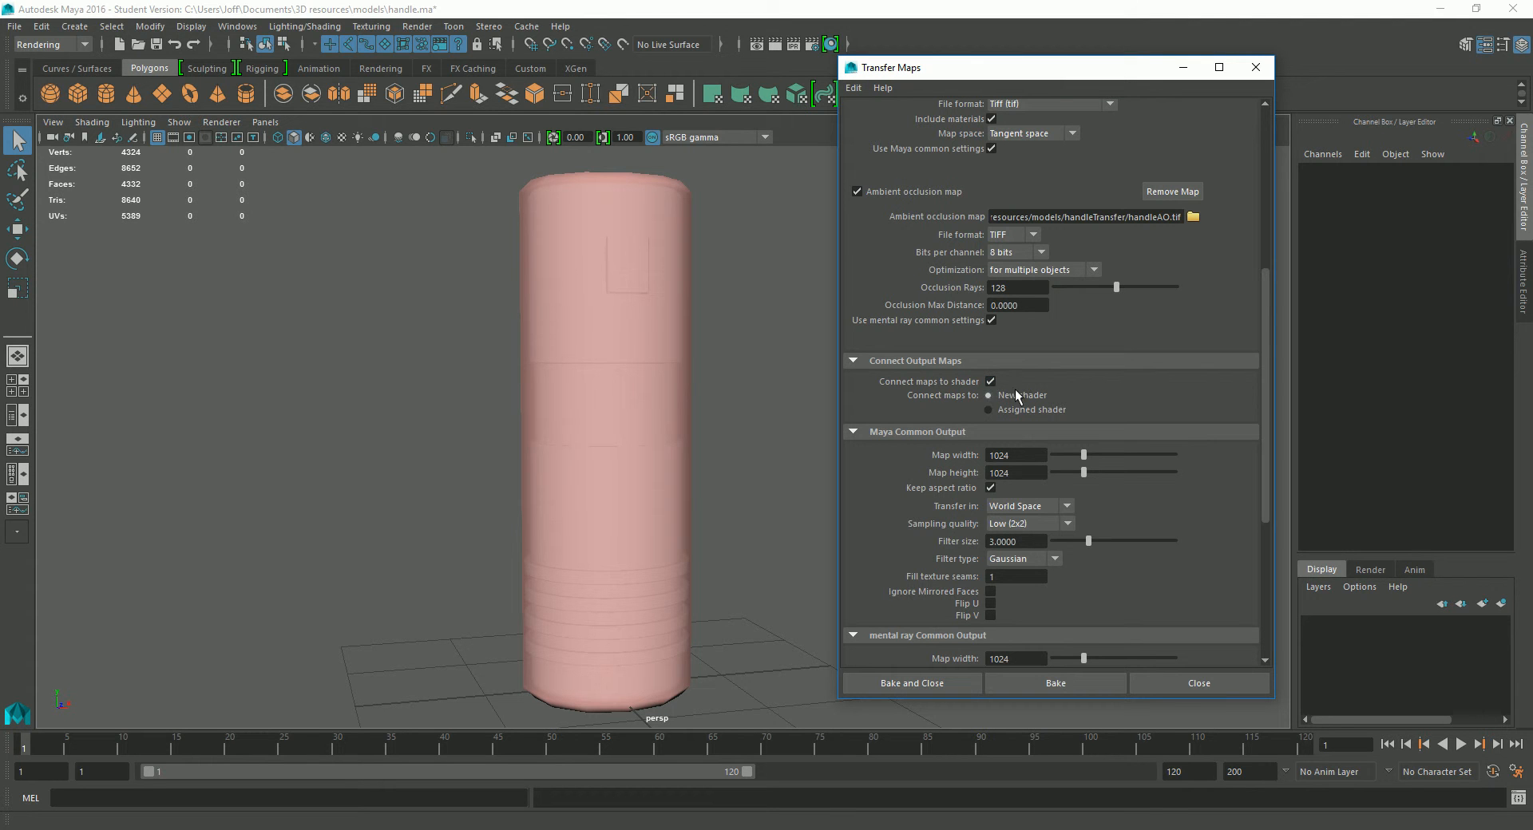
{"action": "left_click", "coordinate": [991, 382]}
{"action": "left_click", "coordinate": [990, 382]}
{"action": "left_click", "coordinate": [935, 684]}
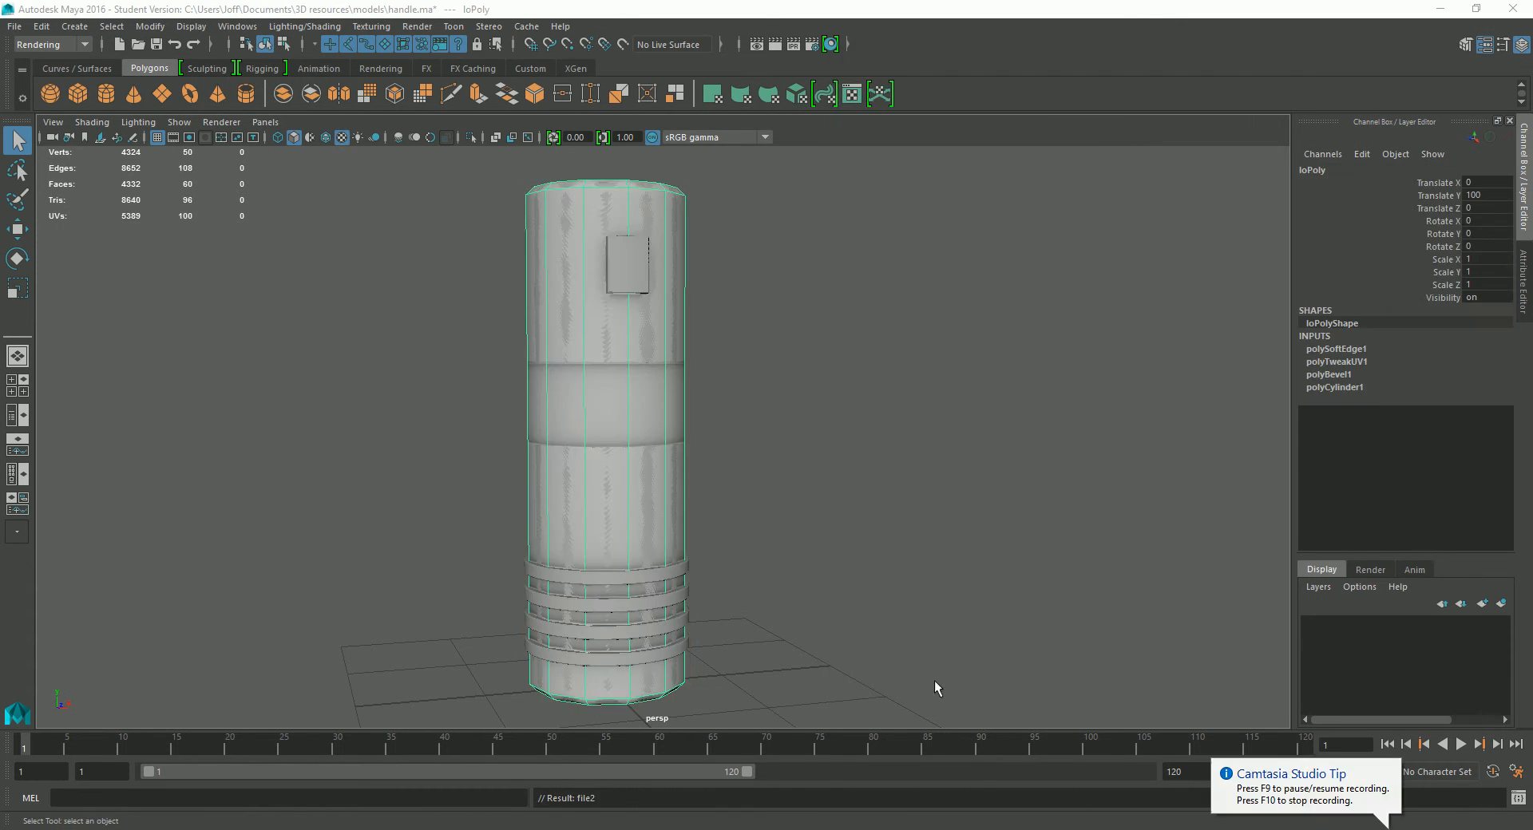
Step: Move the high-poly handle along X to stand beside the baked low-poly handle
{"action": "mouse_move", "coordinate": [776, 477]}
{"action": "left_mouse_down", "text": "alt"}
{"action": "mouse_move", "coordinate": [814, 482]}
{"action": "mouse_move", "coordinate": [773, 480]}
{"action": "left_mouse_up", "text": "alt"}
{"action": "left_click", "coordinate": [605, 280]}
{"action": "left_click_drag", "start_coordinate": [605, 280], "coordinate": [656, 485], "text": "alt"}
{"action": "key", "text": "w"}
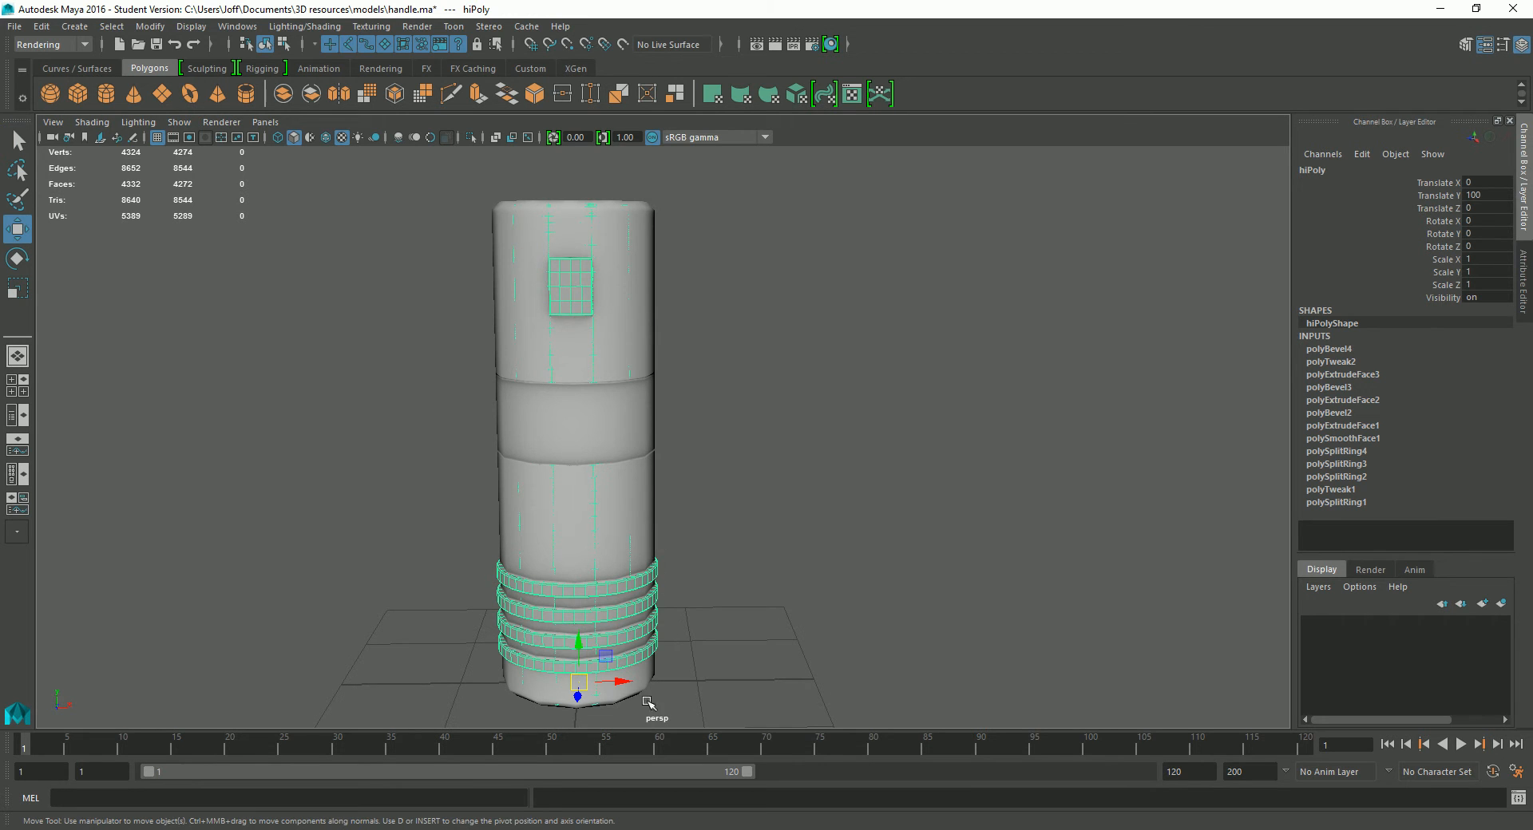
{"action": "left_click_drag", "start_coordinate": [611, 681], "coordinate": [903, 679]}
{"action": "left_click", "coordinate": [1032, 602]}
{"action": "left_click_drag", "start_coordinate": [1031, 602], "coordinate": [711, 520], "text": "alt"}
{"action": "left_click", "coordinate": [591, 512]}
{"action": "left_click", "coordinate": [721, 515]}
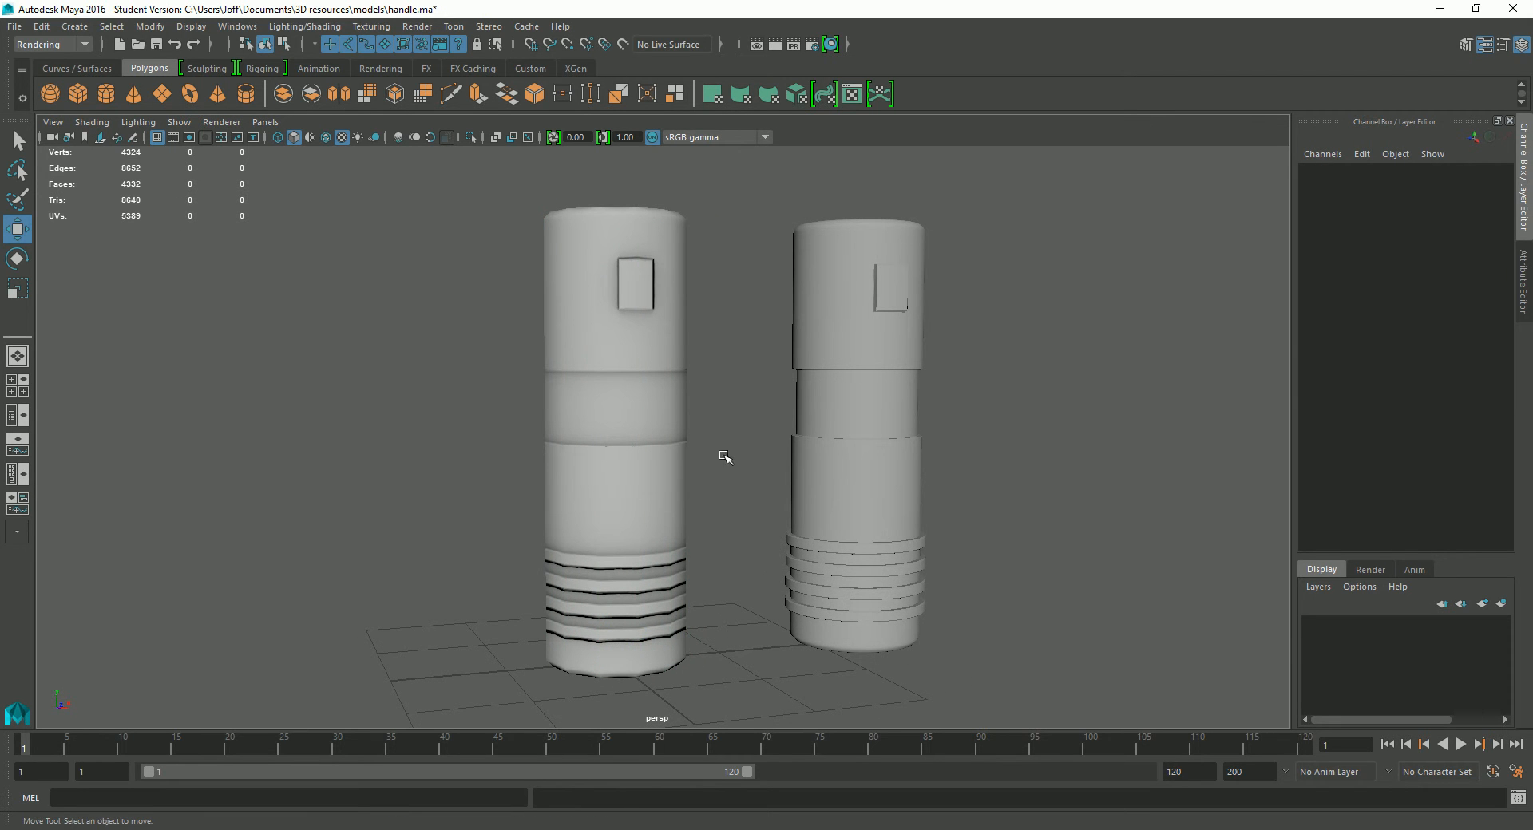
Step: Open Hypershade and graph the lambert2 material with its input connections
{"action": "left_click", "coordinate": [830, 44]}
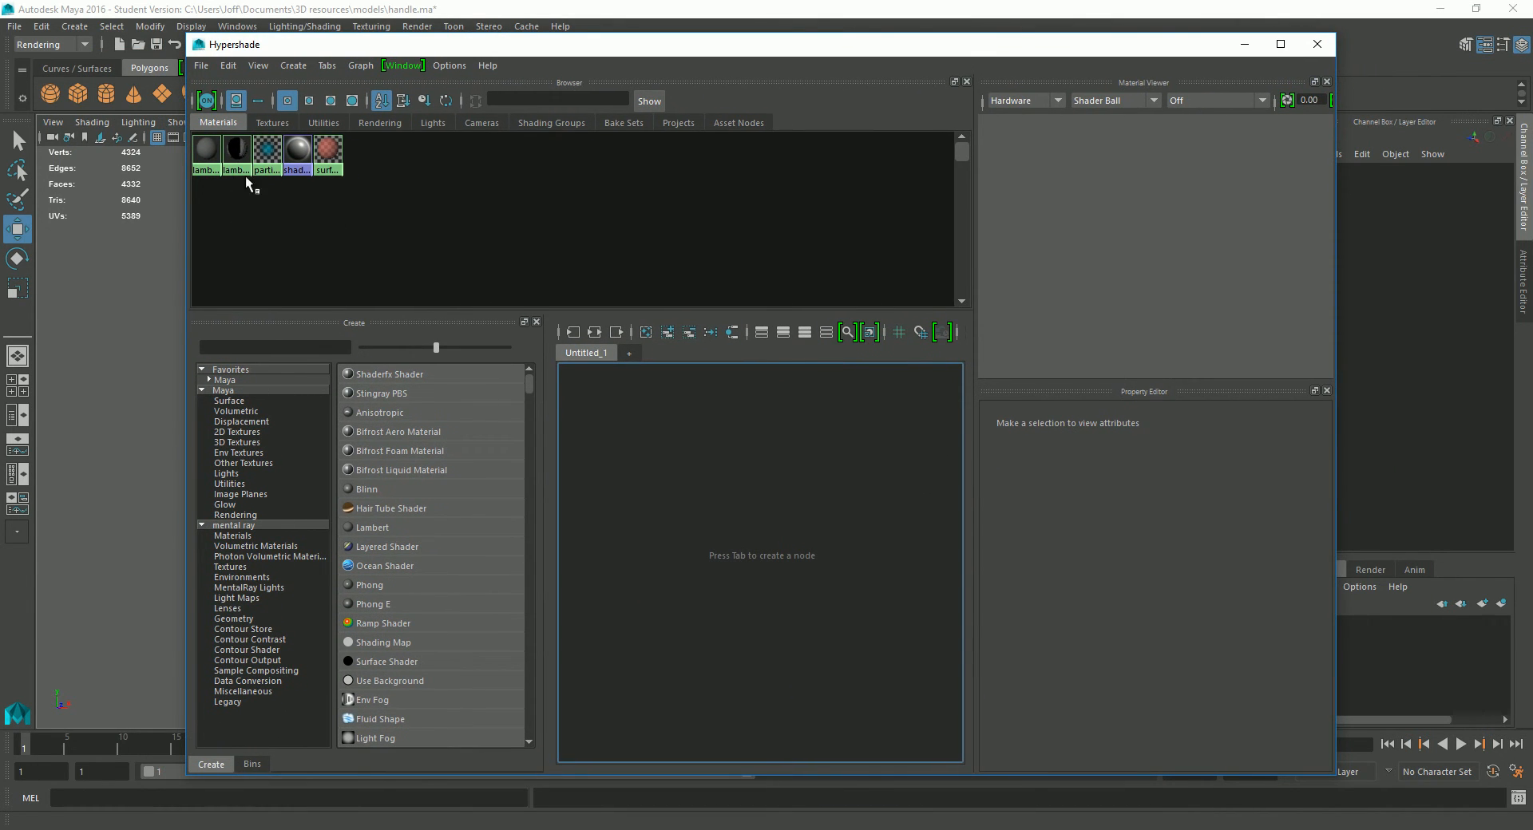
{"action": "middle_click_drag", "start_coordinate": [234, 156], "coordinate": [740, 471]}
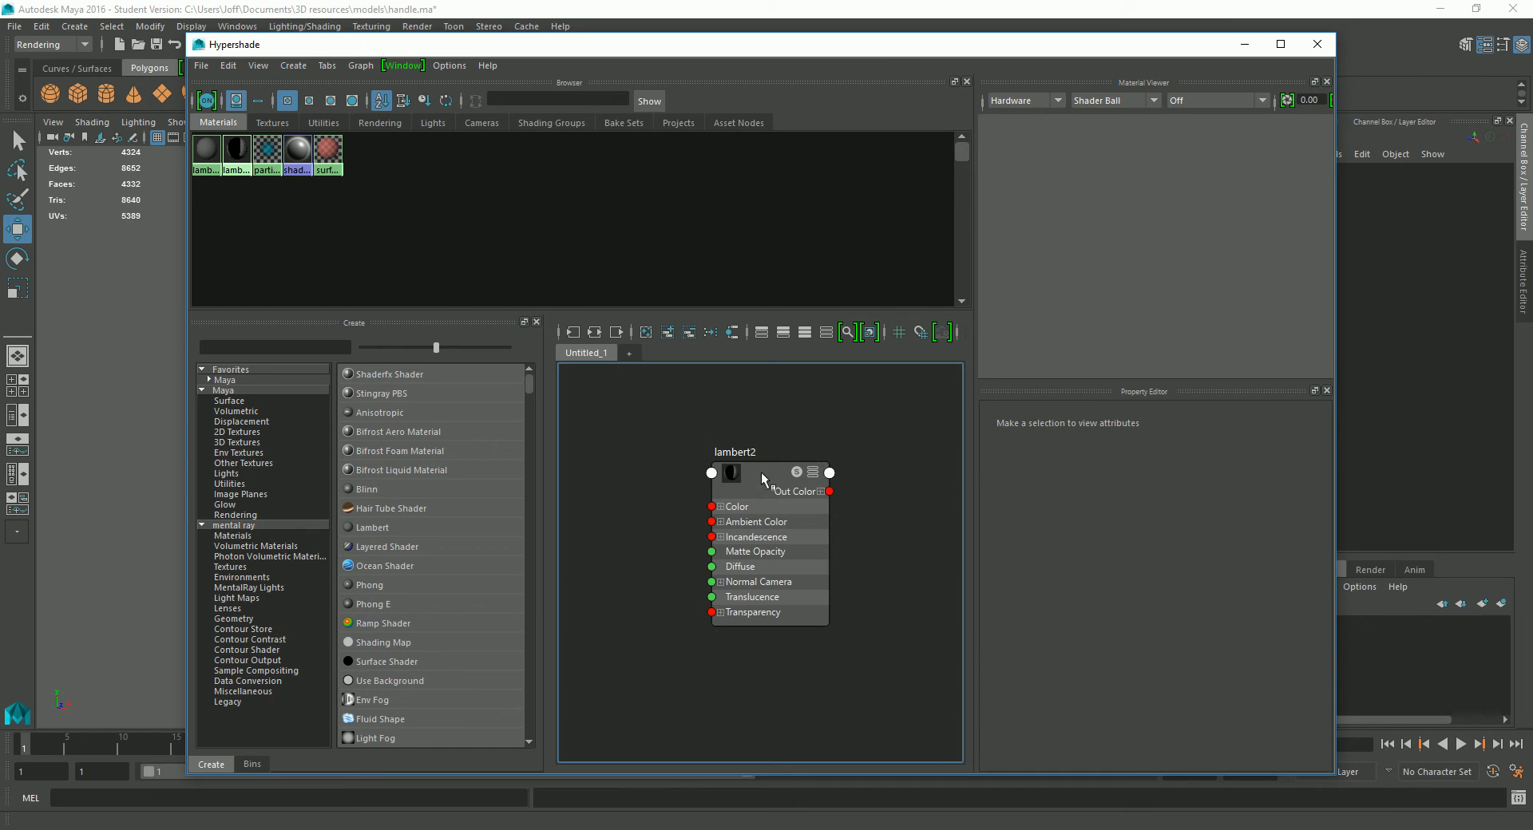
{"action": "left_click_drag", "start_coordinate": [826, 55], "coordinate": [930, 36]}
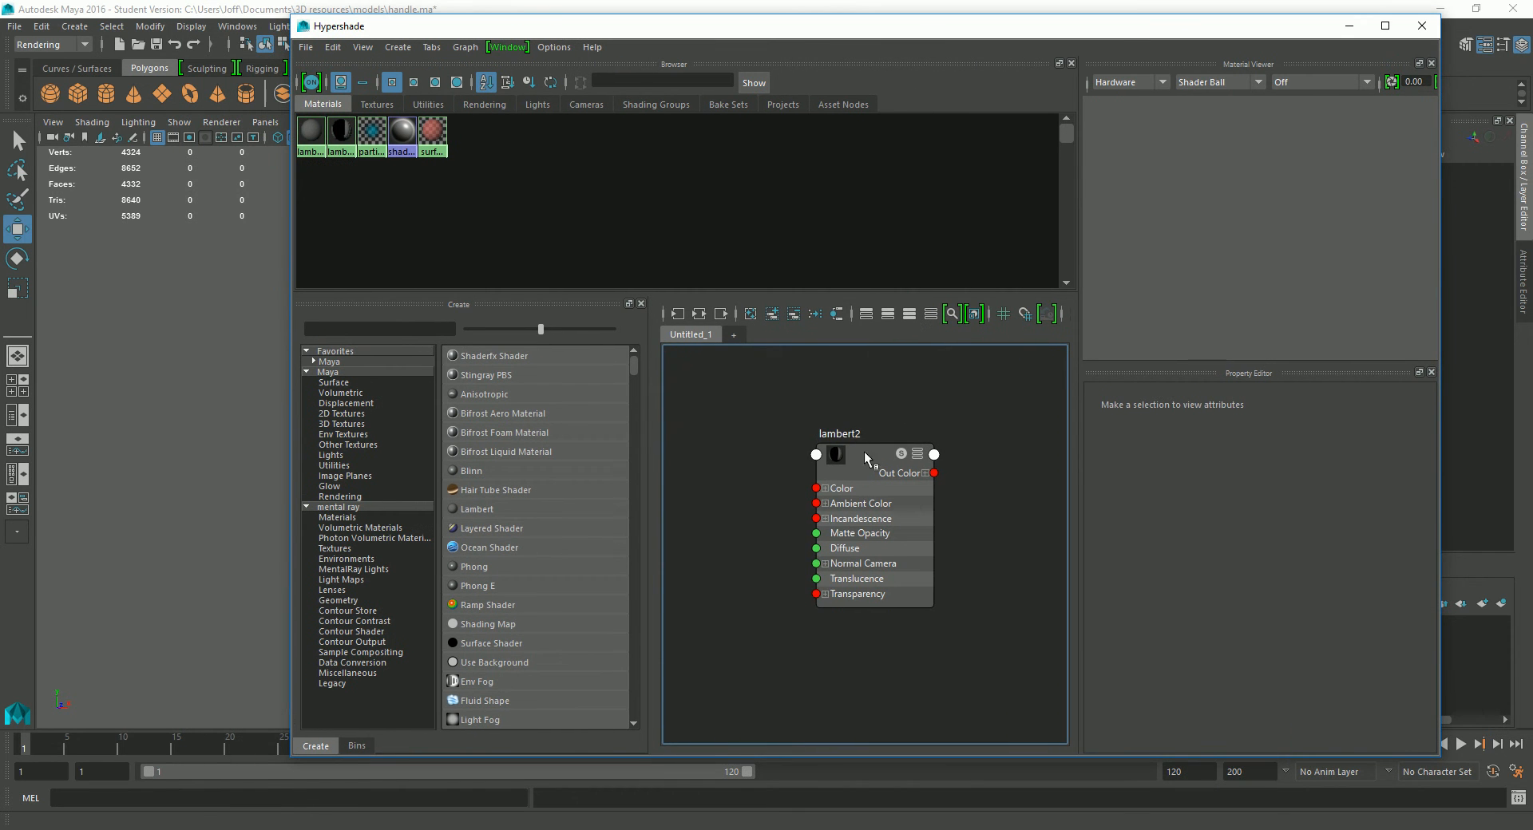
{"action": "left_click", "coordinate": [936, 448]}
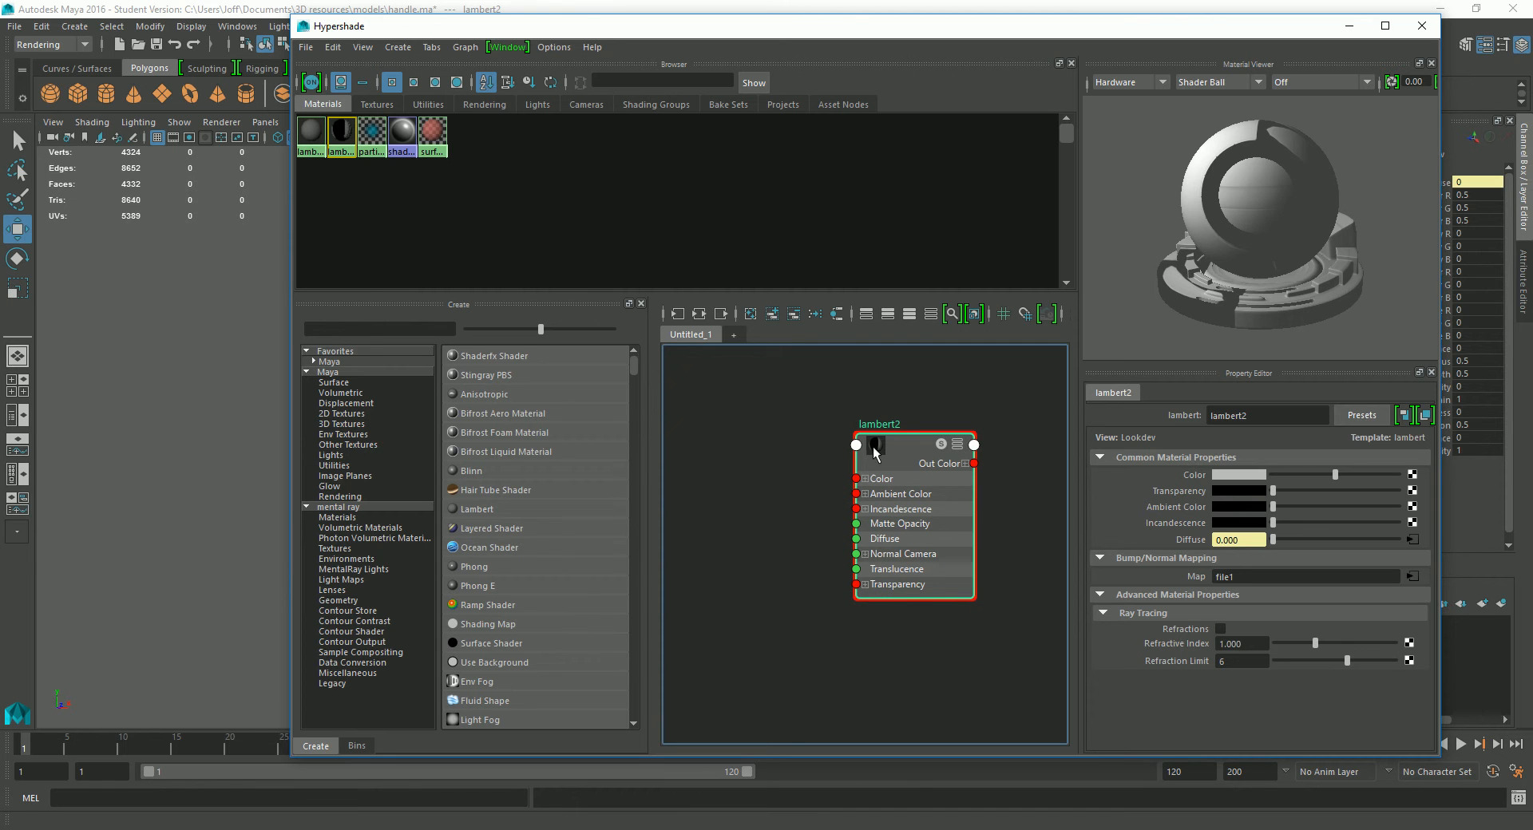
{"action": "left_click", "coordinate": [675, 314]}
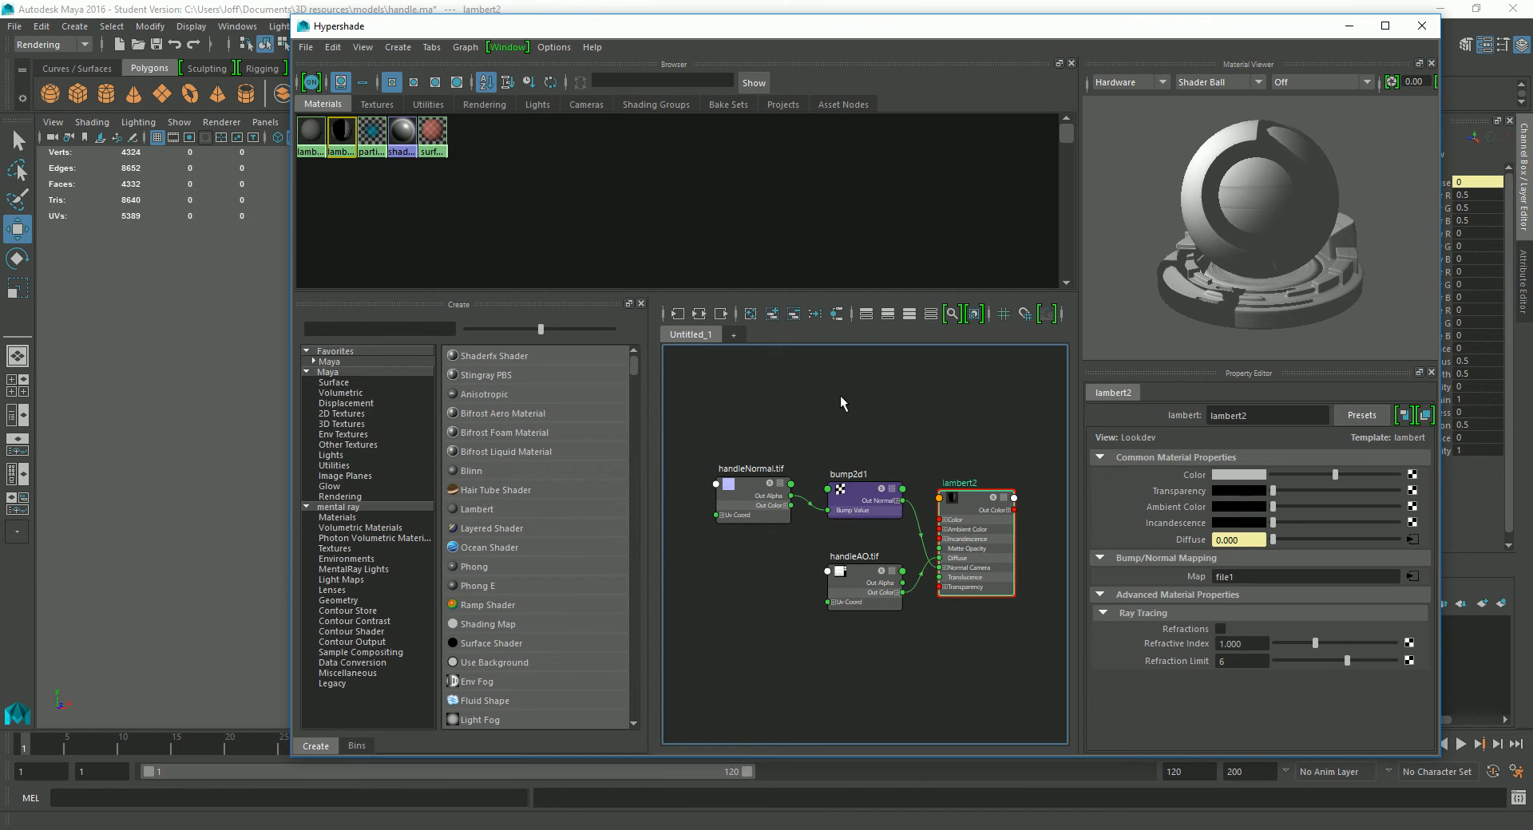
Step: Inspect the handleNormal, bump2d1 and handleAO nodes and their connections, spacing handleAO and lambert2 farther apart
{"action": "left_click", "coordinate": [744, 482]}
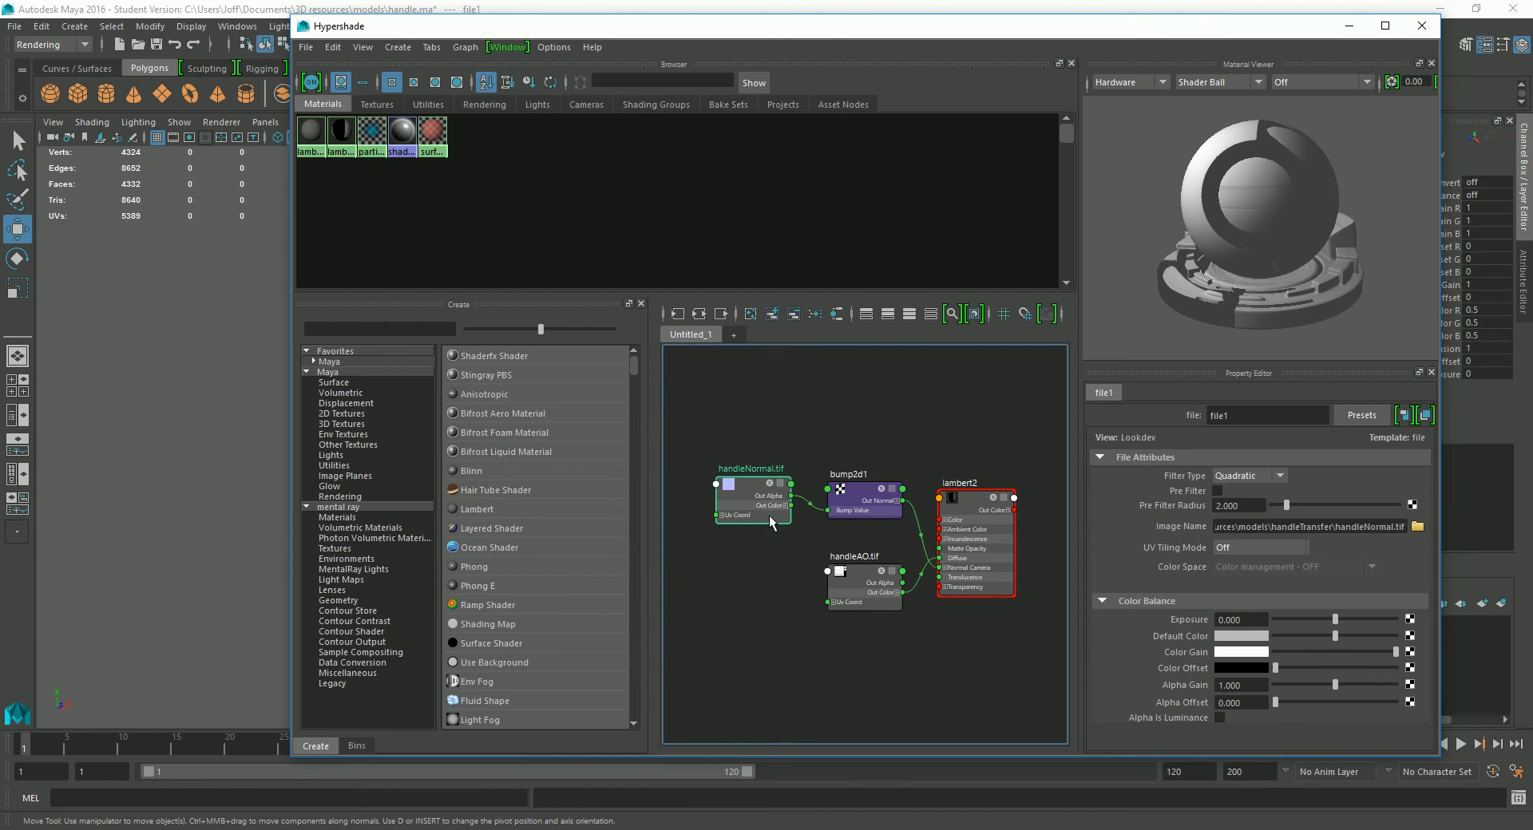
{"action": "left_click", "coordinate": [848, 496]}
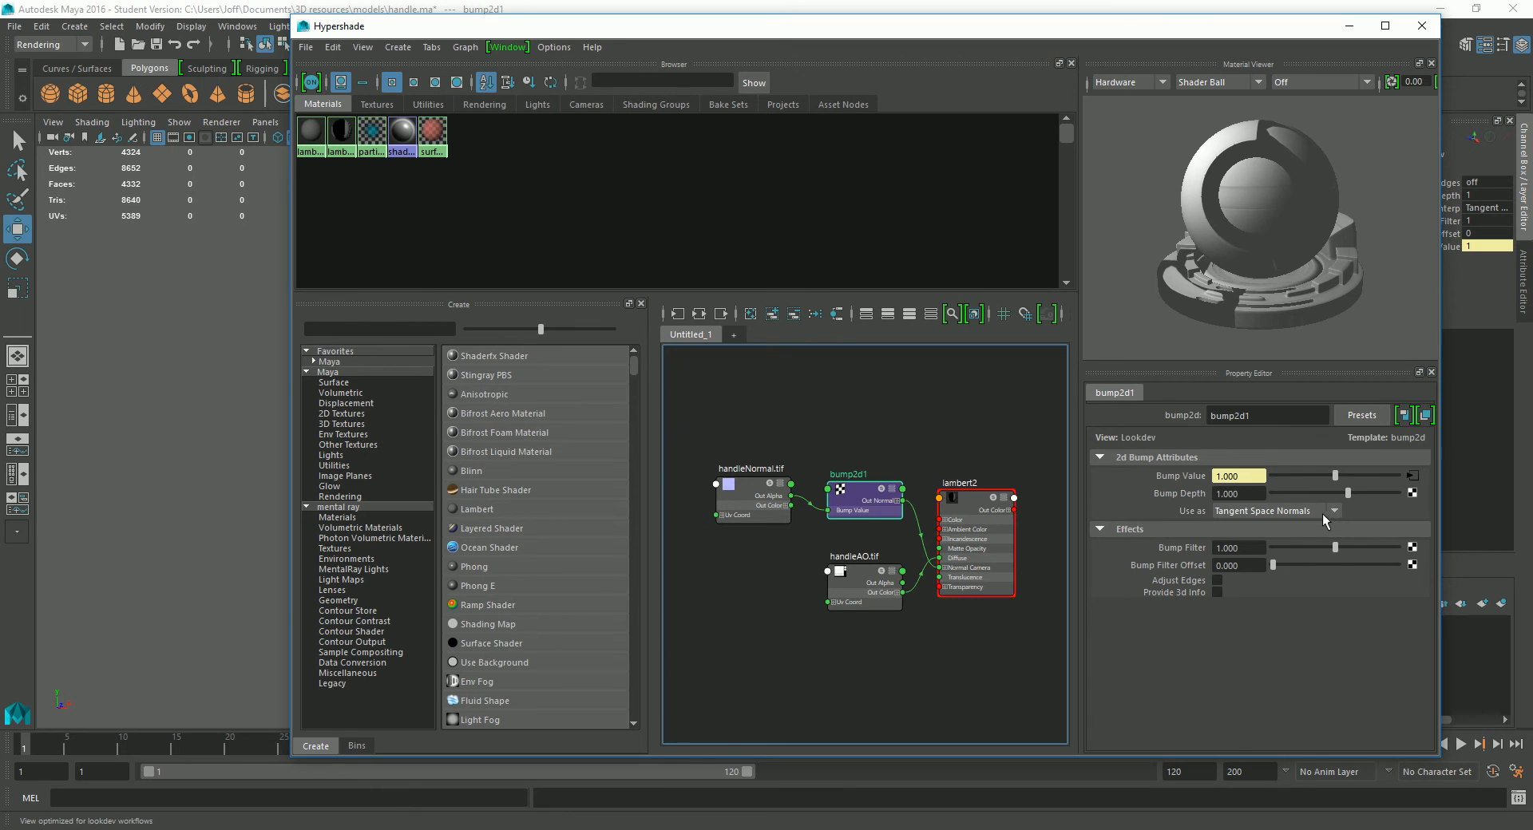
{"action": "left_click_drag", "start_coordinate": [855, 581], "coordinate": [816, 582]}
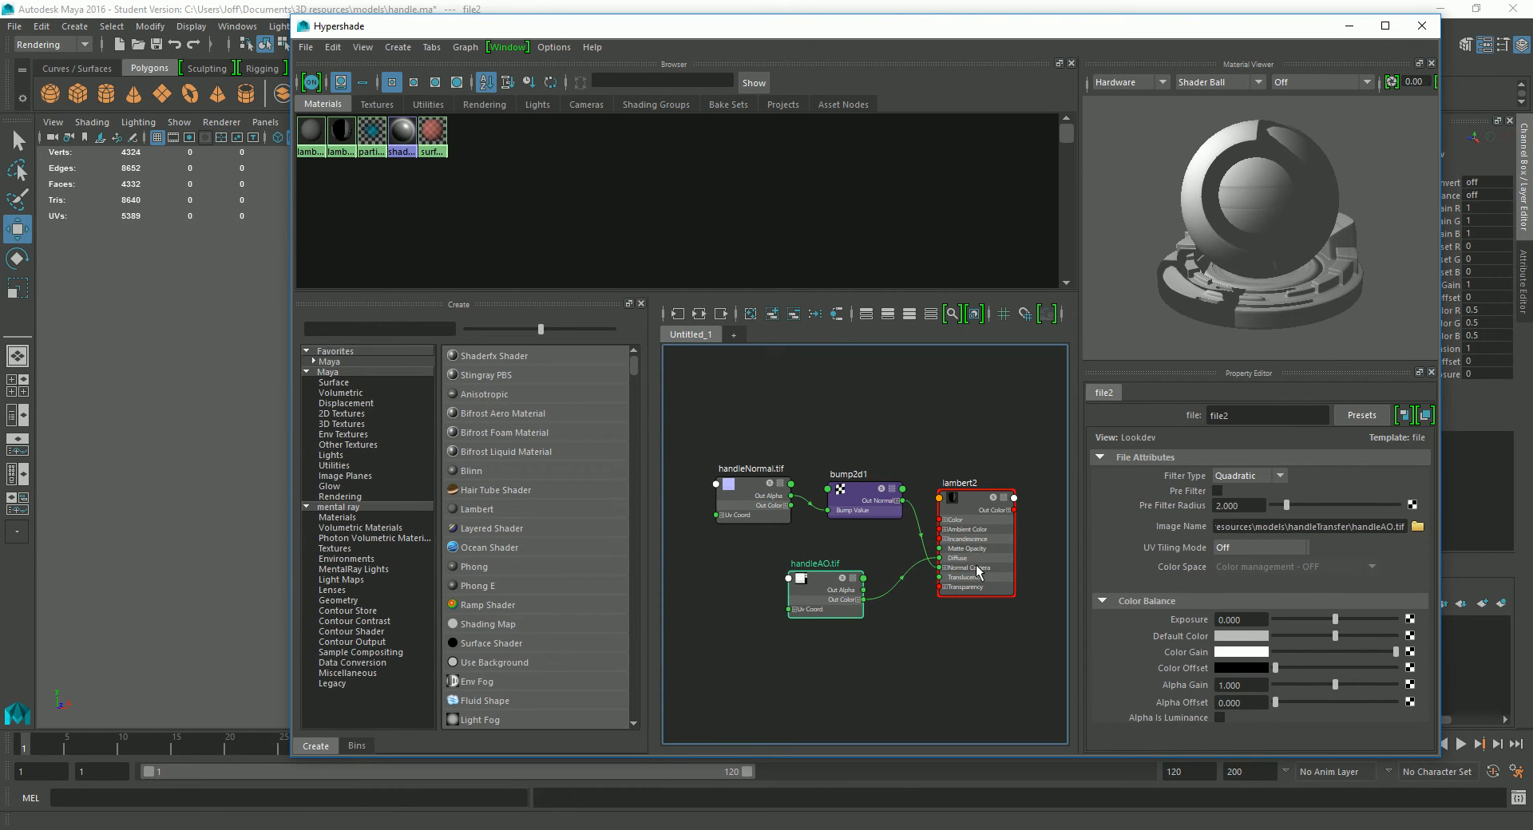
{"action": "mouse_move", "coordinate": [982, 503]}
{"action": "left_mouse_down"}
{"action": "mouse_move", "coordinate": [1004, 484]}
{"action": "mouse_move", "coordinate": [989, 491]}
{"action": "left_mouse_up"}
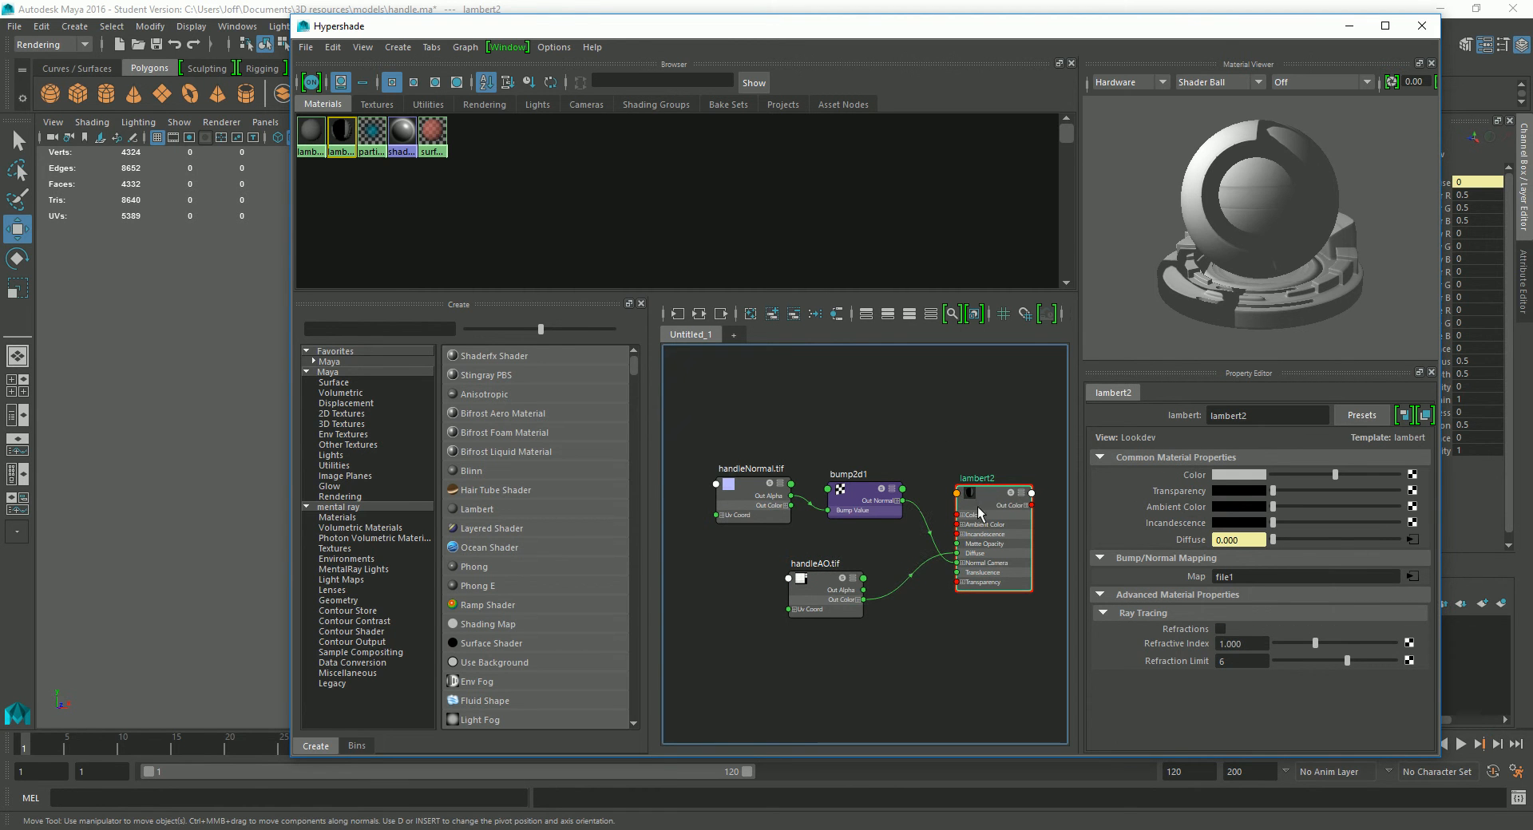
Step: Change the lambert2 material's Color to a dark red
{"action": "left_click", "coordinate": [1235, 472]}
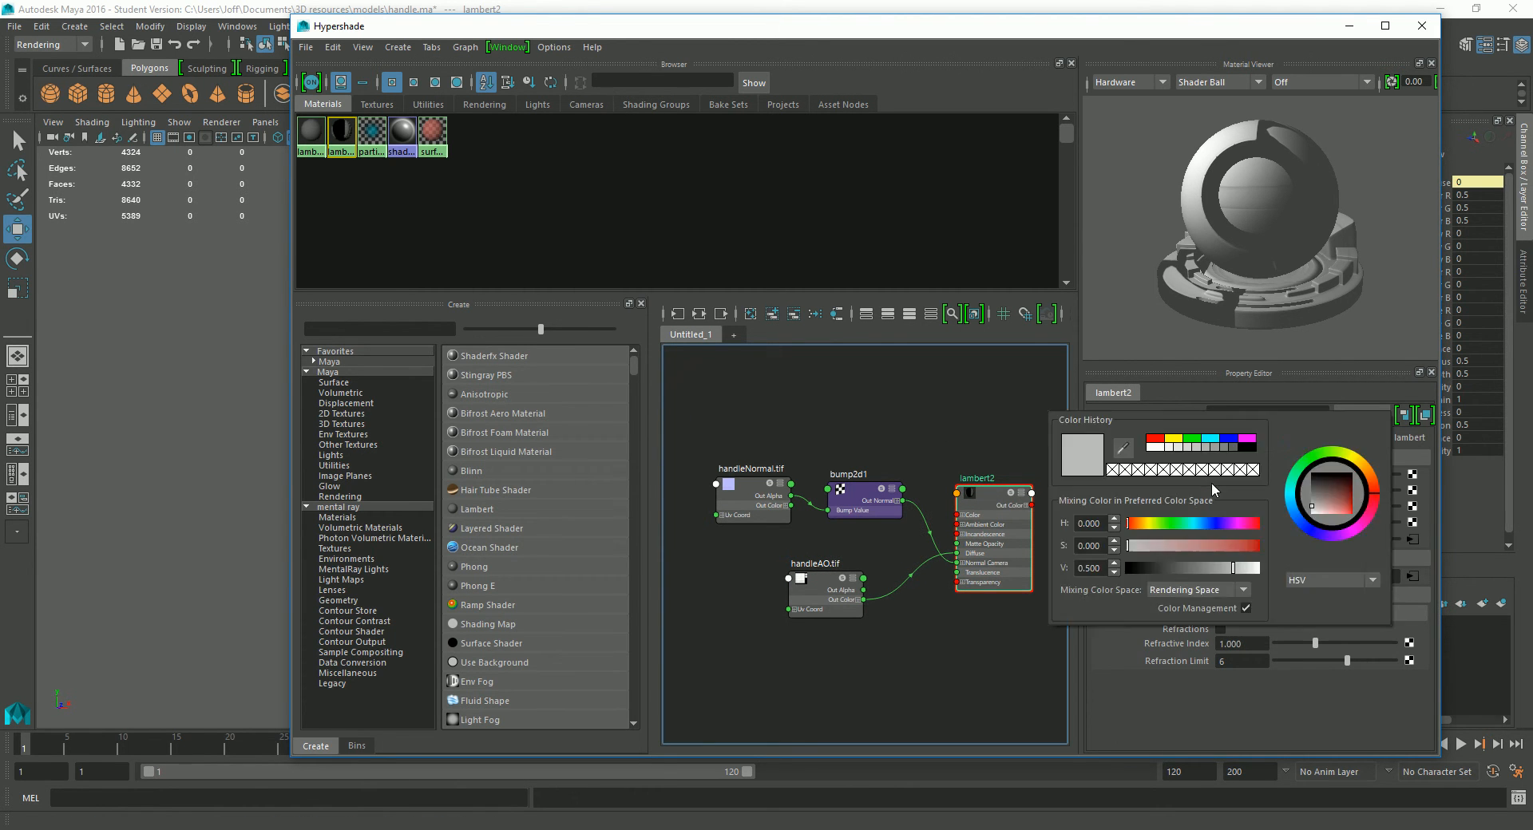
{"action": "left_click_drag", "start_coordinate": [1154, 546], "coordinate": [1214, 551]}
{"action": "left_click", "coordinate": [1191, 565]}
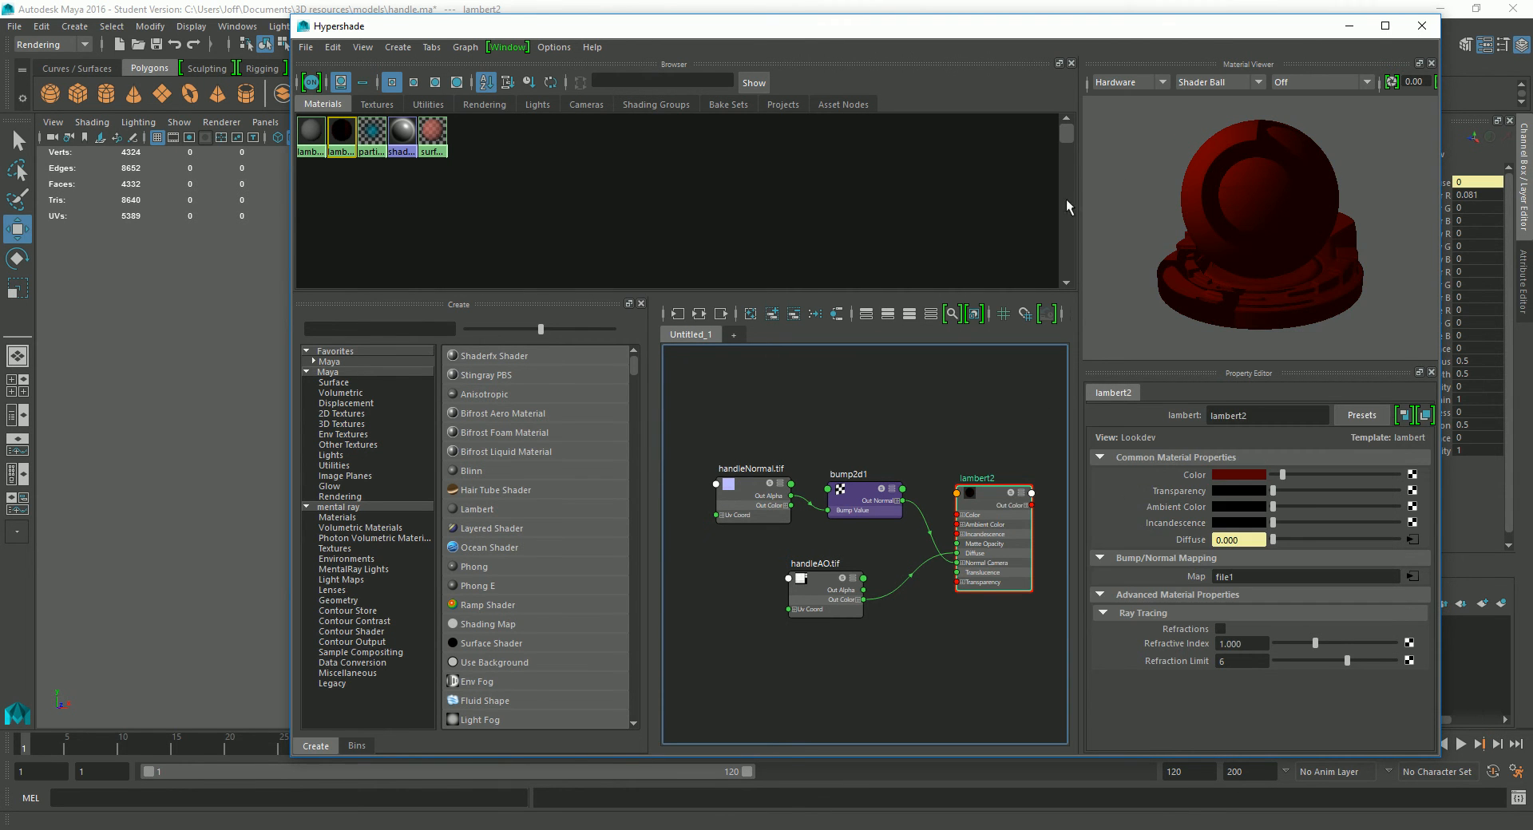
Step: Move Hypershade out of the way and inspect the red low-poly handle beside the high-poly handle
{"action": "left_click_drag", "start_coordinate": [1155, 32], "coordinate": [874, 416]}
{"action": "left_click", "coordinate": [1138, 412]}
{"action": "mouse_move", "coordinate": [705, 479]}
{"action": "left_mouse_down", "text": "alt"}
{"action": "mouse_move", "coordinate": [753, 486]}
{"action": "mouse_move", "coordinate": [725, 476]}
{"action": "mouse_move", "coordinate": [702, 496]}
{"action": "left_mouse_up", "text": "alt"}
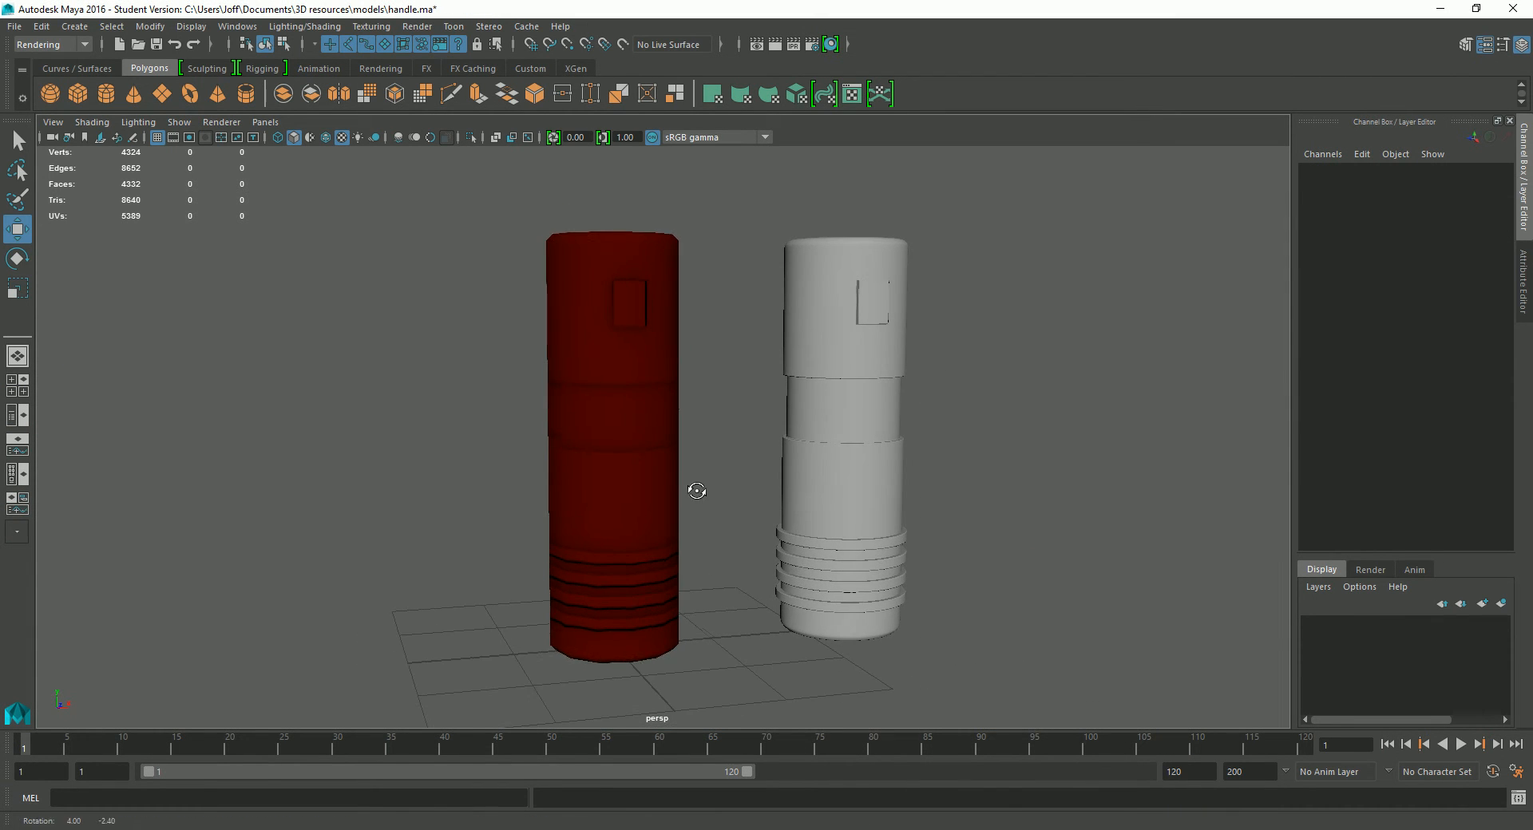
{"action": "left_click", "coordinate": [611, 495]}
{"action": "left_click", "coordinate": [691, 487]}
{"action": "left_click_drag", "start_coordinate": [650, 400], "coordinate": [691, 467], "text": "alt"}
{"action": "left_click", "coordinate": [654, 482]}
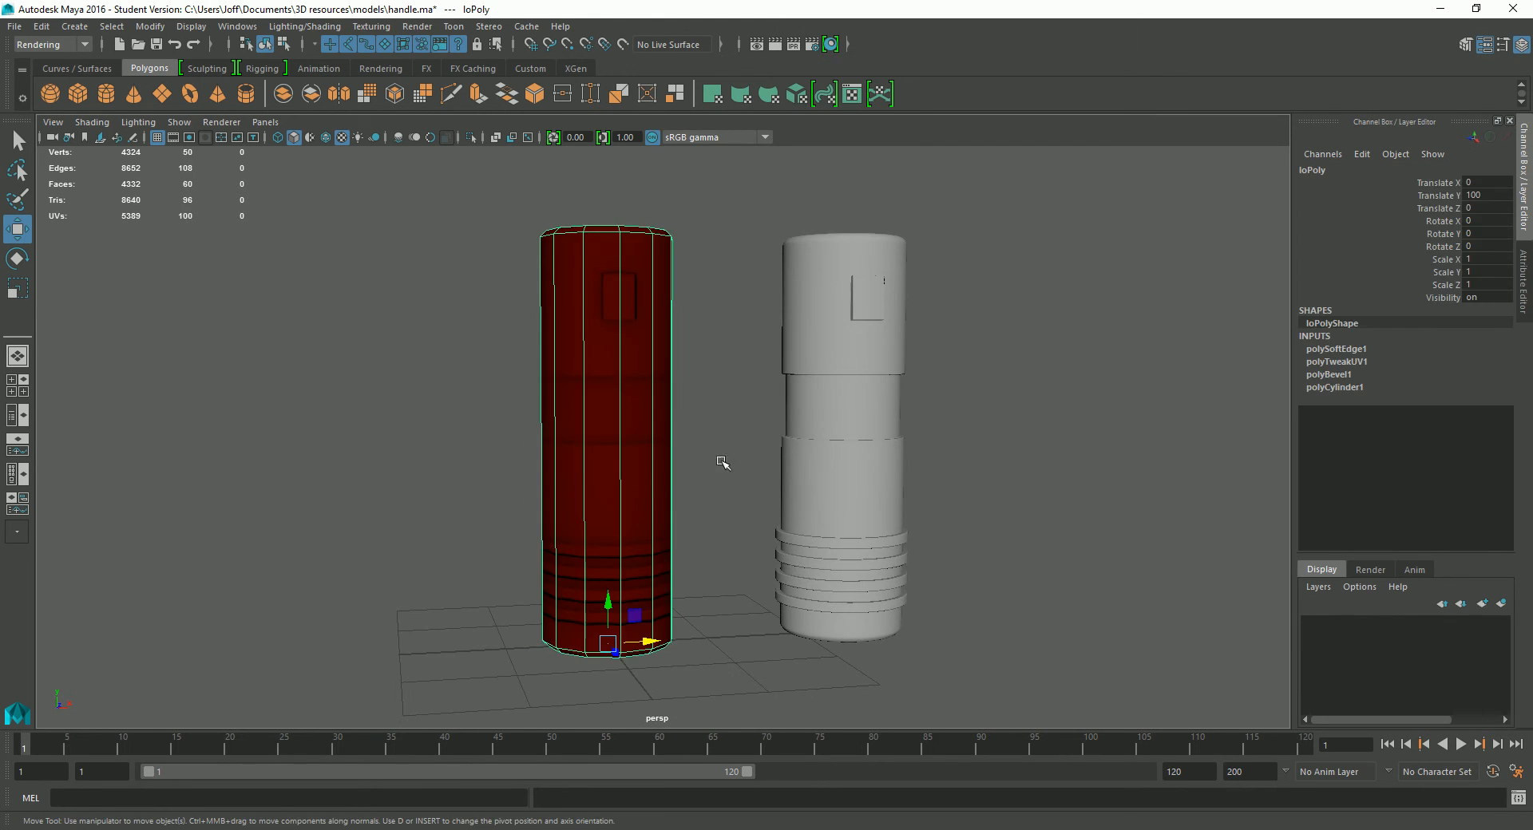
Step: Delete the connection from handleAO to lambert2's Diffuse in Hypershade and inspect the low-poly handle without it
{"action": "left_click", "coordinate": [830, 44]}
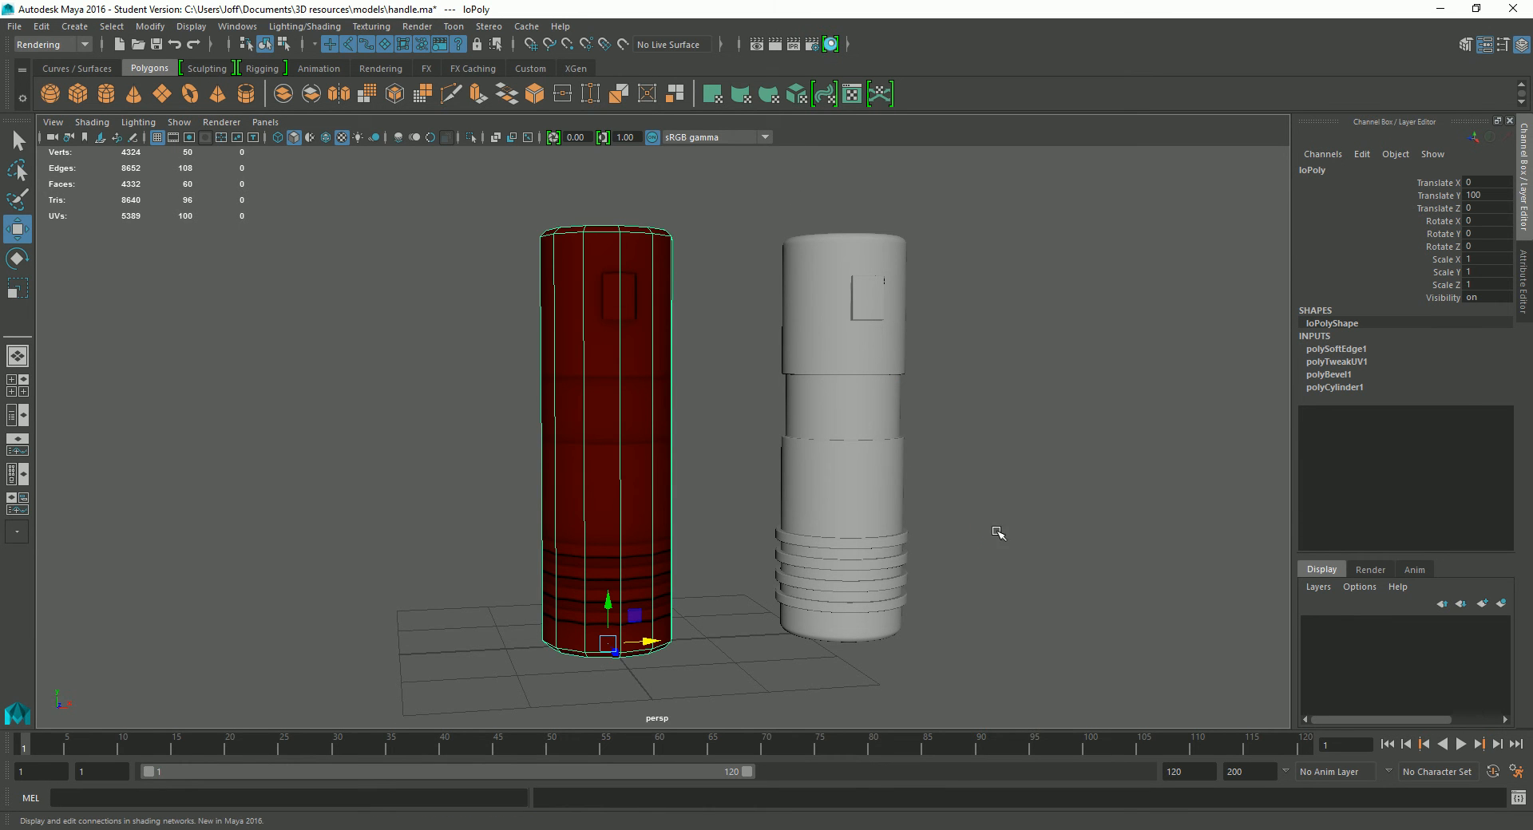
{"action": "left_click_drag", "start_coordinate": [811, 418], "coordinate": [1014, 131]}
{"action": "left_click", "coordinate": [738, 685]}
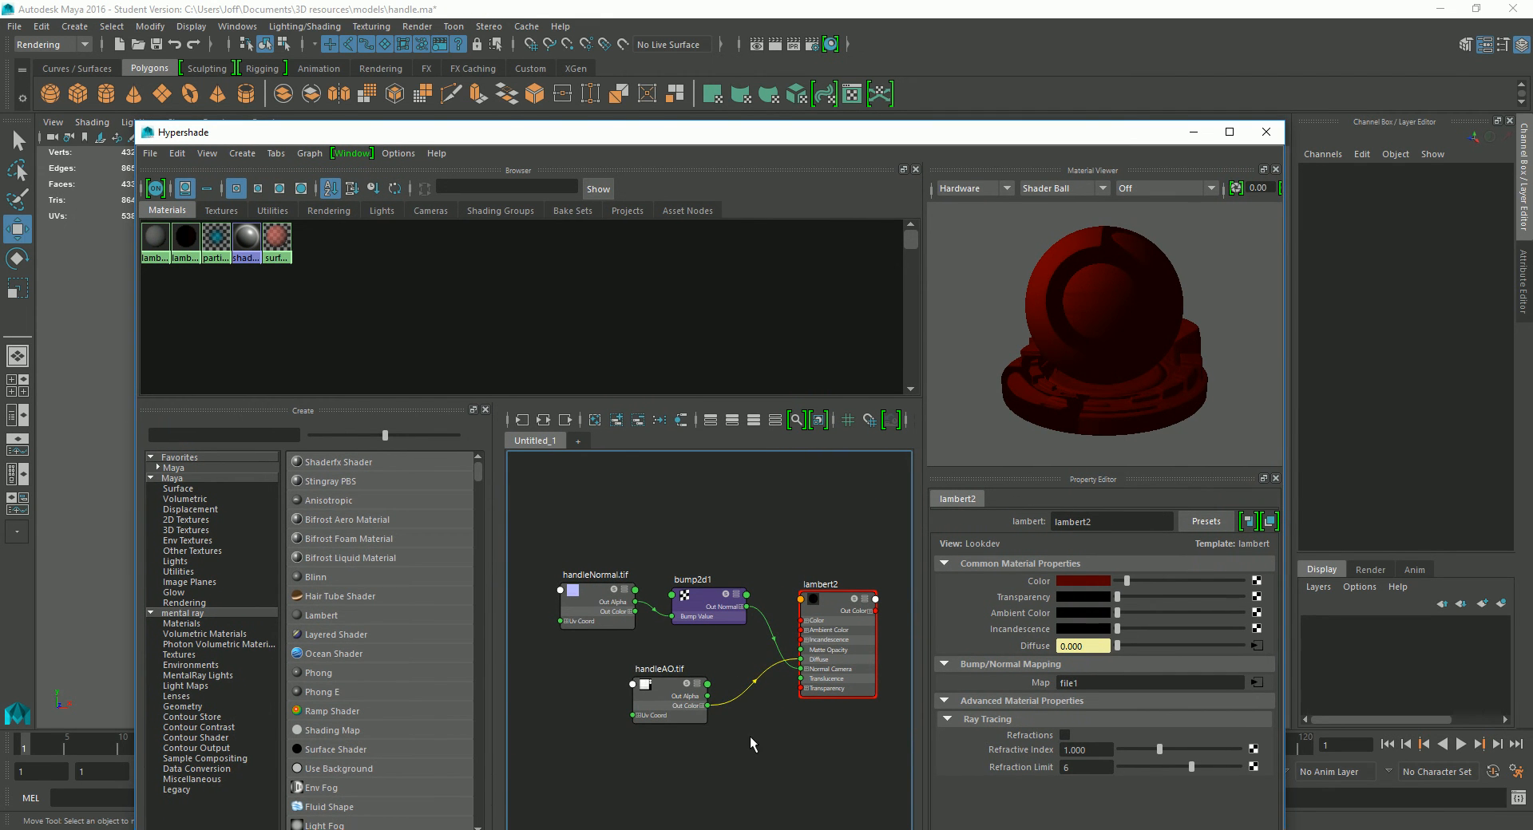
{"action": "key", "text": "Delete"}
{"action": "left_click_drag", "start_coordinate": [797, 149], "coordinate": [846, 730]}
{"action": "mouse_move", "coordinate": [702, 537]}
{"action": "left_mouse_down", "text": "alt"}
{"action": "mouse_move", "coordinate": [729, 551]}
{"action": "mouse_move", "coordinate": [653, 514]}
{"action": "mouse_move", "coordinate": [719, 496]}
{"action": "mouse_move", "coordinate": [643, 541]}
{"action": "mouse_move", "coordinate": [597, 526]}
{"action": "mouse_move", "coordinate": [711, 523]}
{"action": "left_mouse_up", "text": "alt"}
{"action": "left_click_drag", "start_coordinate": [693, 721], "coordinate": [680, 709]}
{"action": "left_click_drag", "start_coordinate": [702, 616], "coordinate": [698, 540], "text": "alt"}
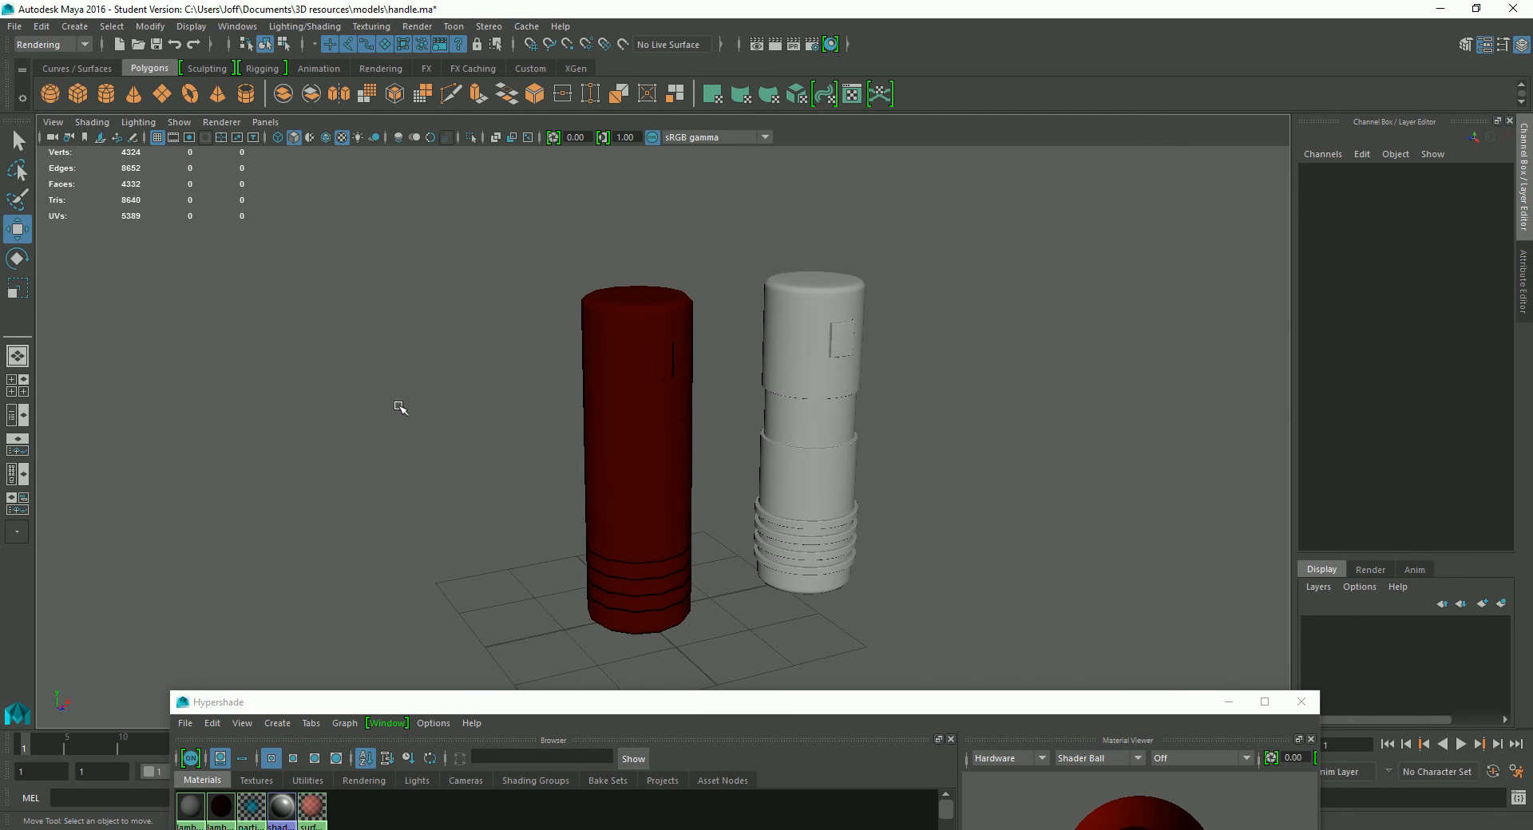
Step: Create a point light and position it in front of the handles at about Y 188 and Z 121
{"action": "left_click", "coordinate": [74, 26]}
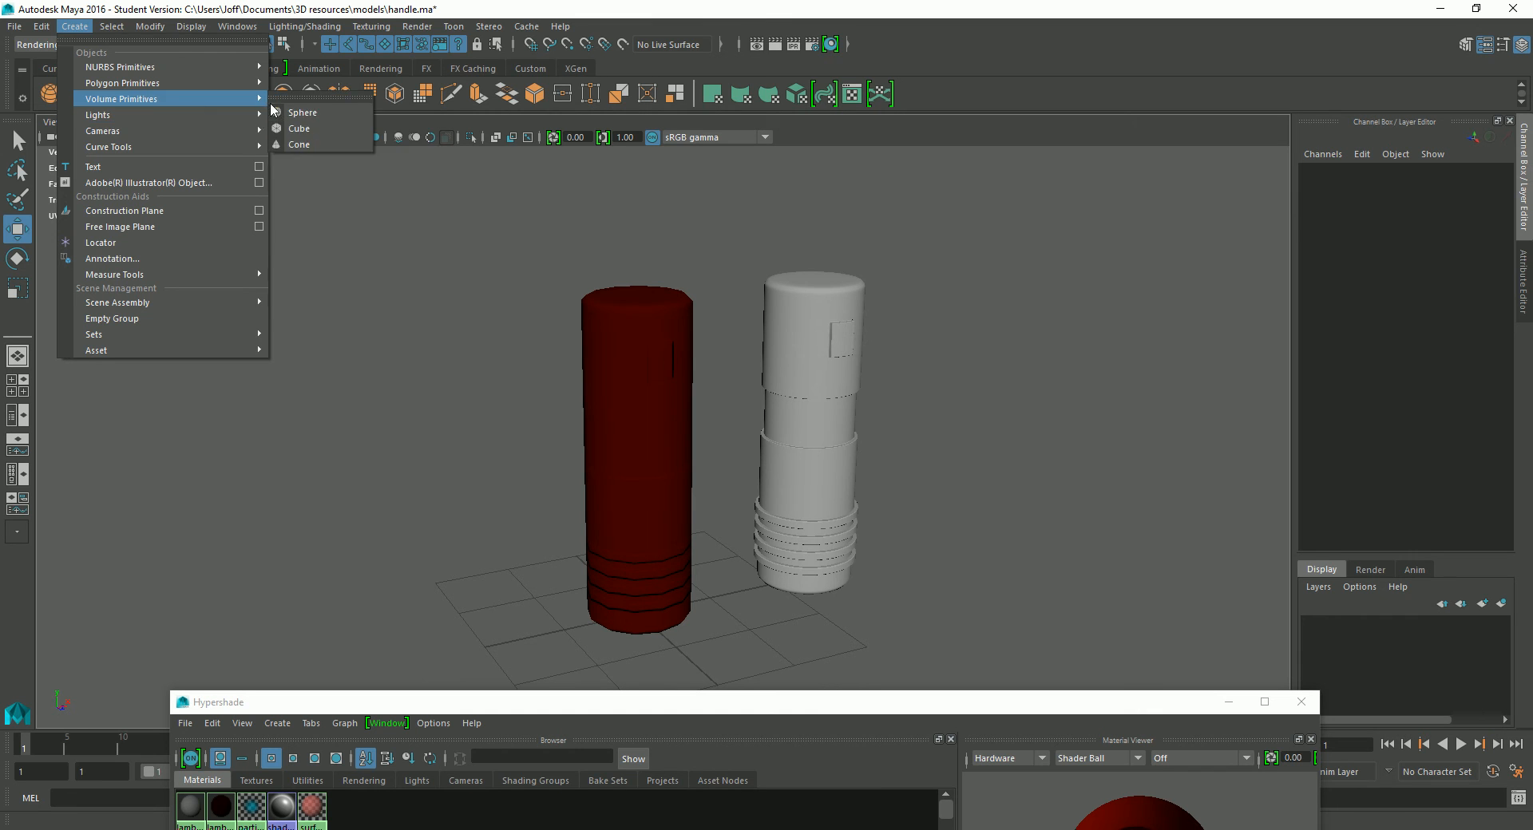
{"action": "left_click", "coordinate": [321, 160]}
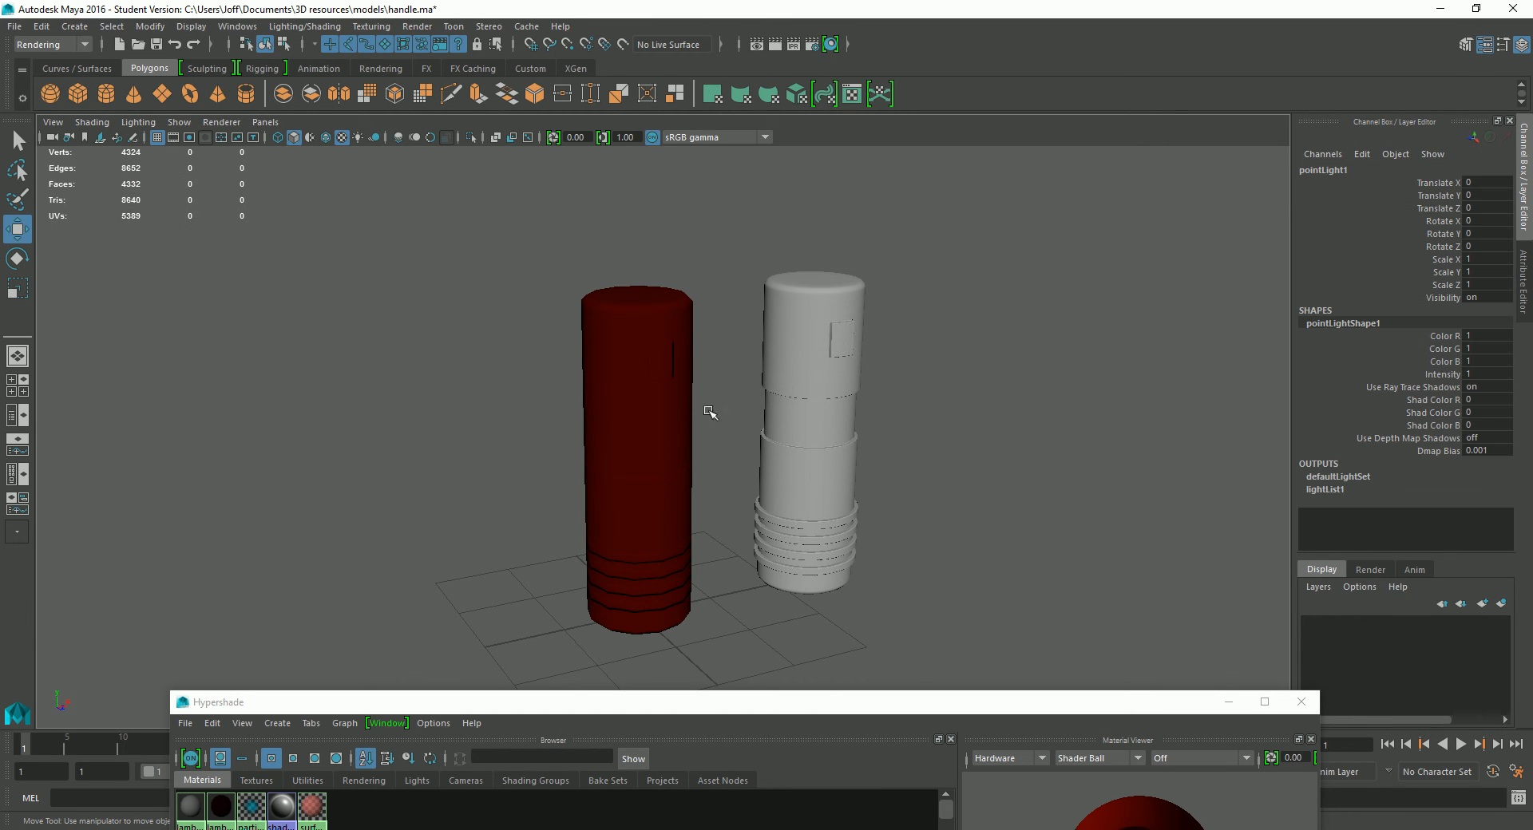
{"action": "left_click_drag", "start_coordinate": [746, 537], "coordinate": [857, 642], "text": "alt"}
{"action": "scroll", "coordinate": [856, 641], "scroll_direction": "down", "scroll_amount": 2}
{"action": "left_click_drag", "start_coordinate": [688, 590], "coordinate": [784, 348]}
{"action": "left_click_drag", "start_coordinate": [770, 443], "coordinate": [924, 456], "text": "alt"}
Step: Light the viewport with the scene's lights and deselect the point light to view the handles
{"action": "key", "text": "7"}
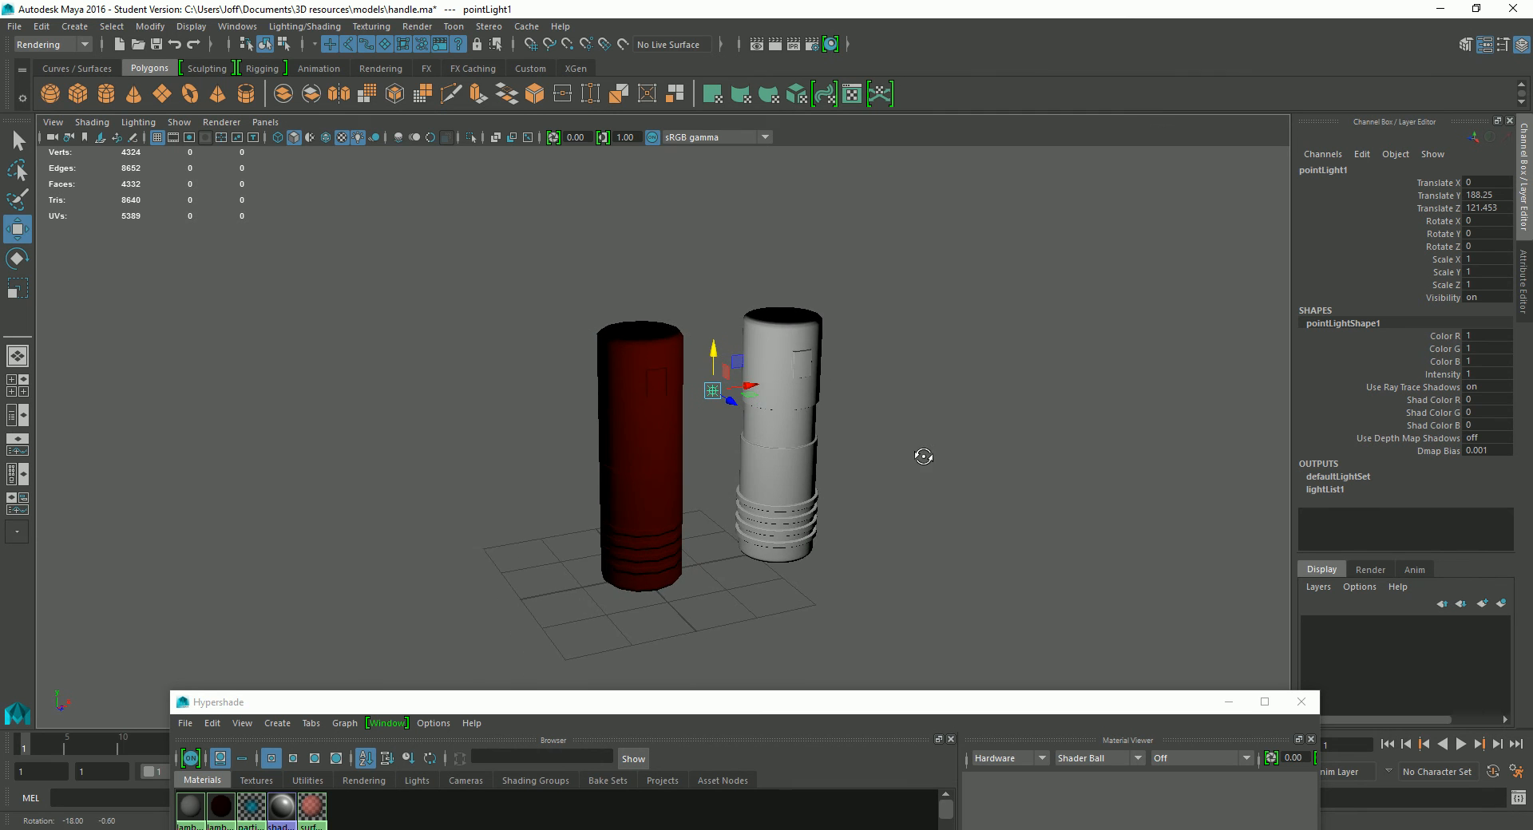
{"action": "right_click_drag", "start_coordinate": [868, 472], "coordinate": [948, 508], "text": "alt"}
{"action": "left_click_drag", "start_coordinate": [829, 512], "coordinate": [680, 524], "text": "alt"}
{"action": "left_click", "coordinate": [667, 517]}
{"action": "left_click", "coordinate": [713, 515]}
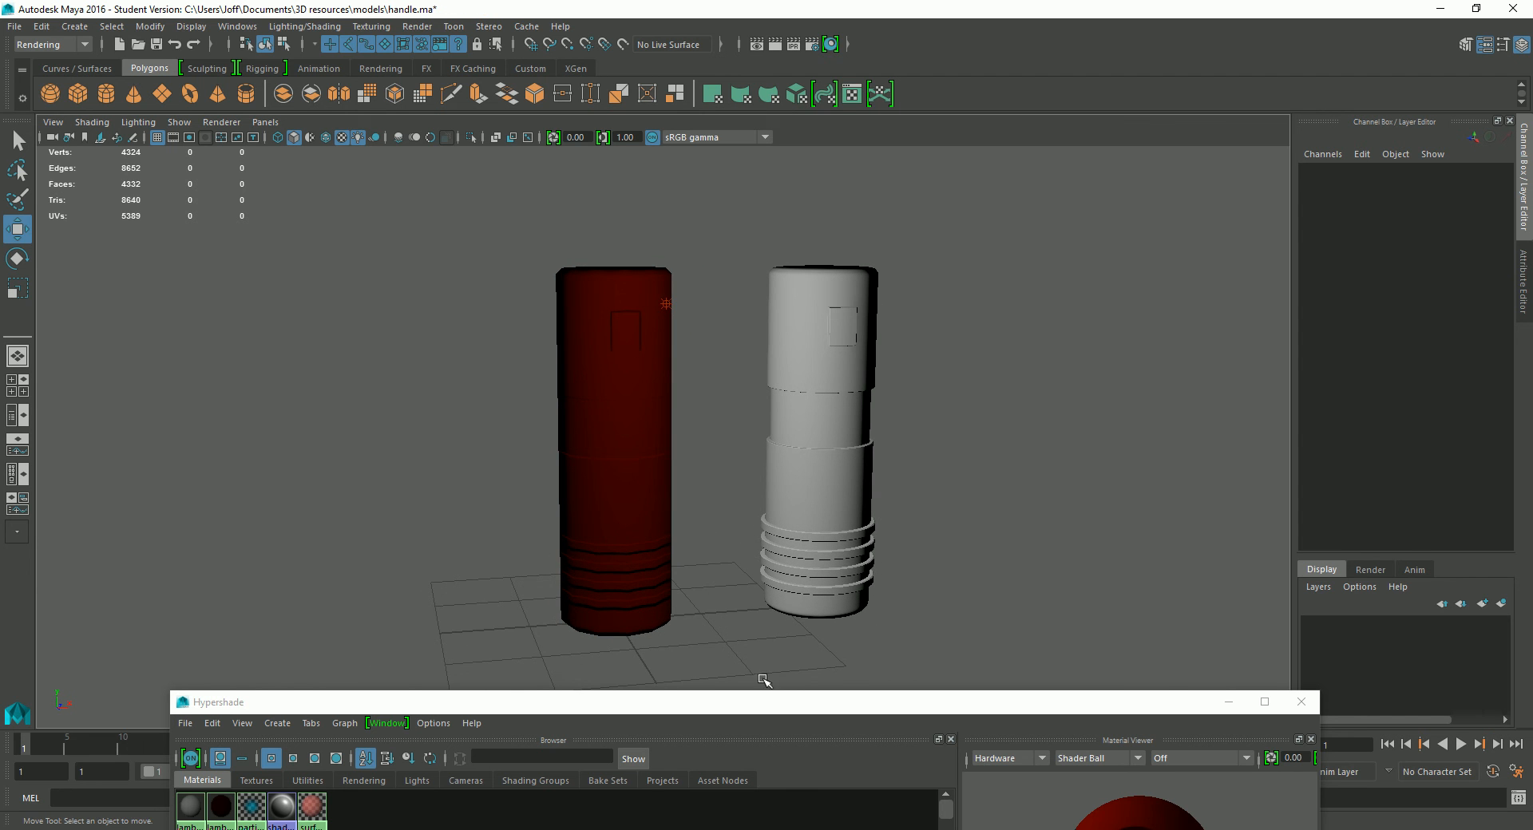
Step: Minimize Hypershade and compare the lit low-poly and high-poly handles up close
{"action": "left_click_drag", "start_coordinate": [774, 711], "coordinate": [711, 693]}
{"action": "left_click", "coordinate": [1240, 685]}
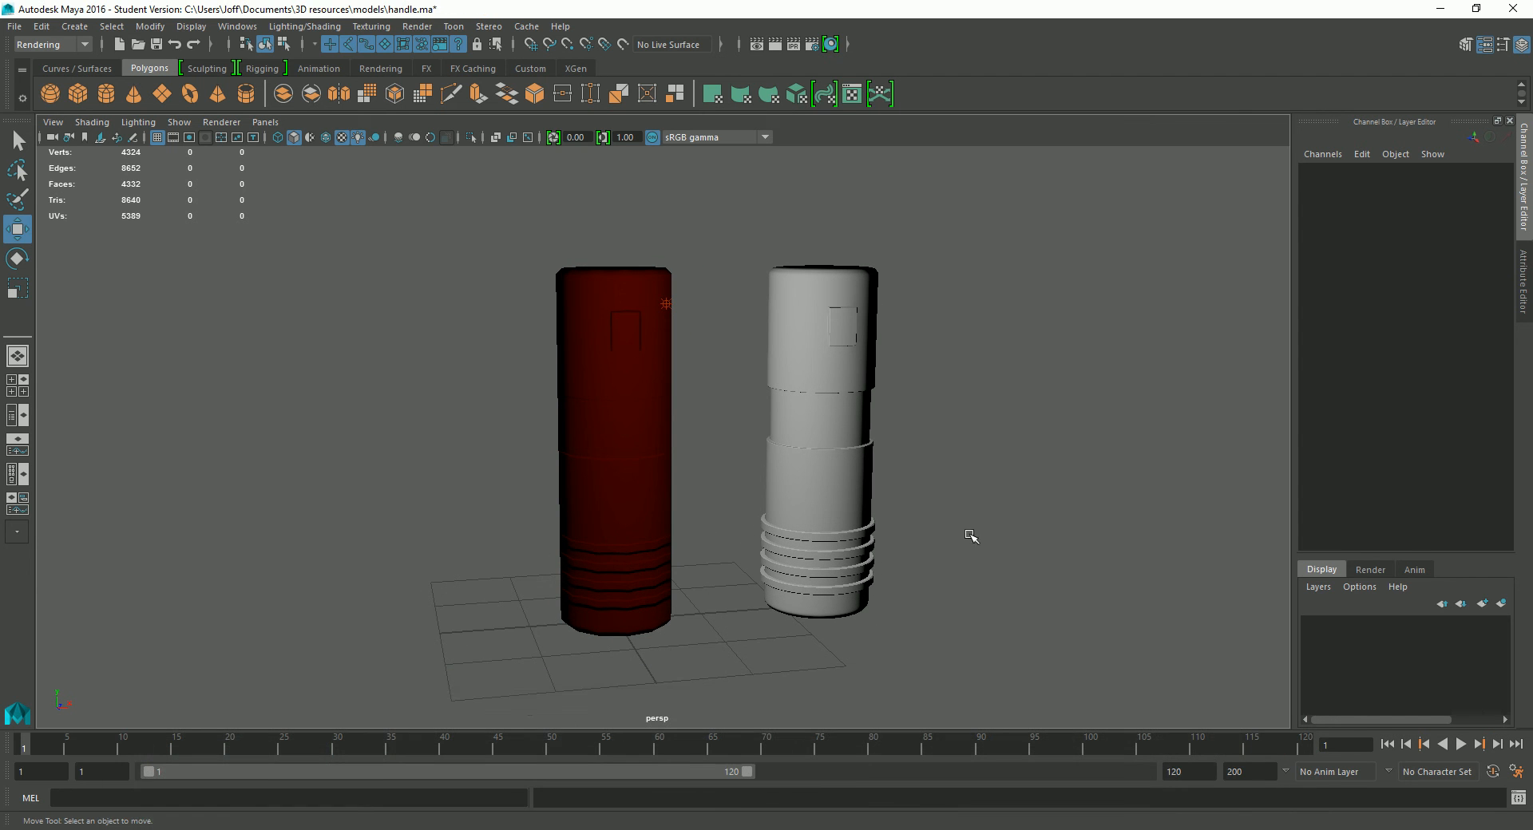
{"action": "left_click_drag", "start_coordinate": [950, 532], "coordinate": [975, 530], "text": "alt"}
{"action": "right_click_drag", "start_coordinate": [1004, 543], "coordinate": [1040, 609], "text": "alt"}
{"action": "scroll", "coordinate": [1006, 577], "scroll_direction": "up", "scroll_amount": 3}
{"action": "mouse_move", "coordinate": [963, 540]}
{"action": "left_mouse_down", "text": "alt"}
{"action": "mouse_move", "coordinate": [1043, 540]}
{"action": "mouse_move", "coordinate": [961, 543]}
{"action": "left_mouse_up", "text": "alt"}
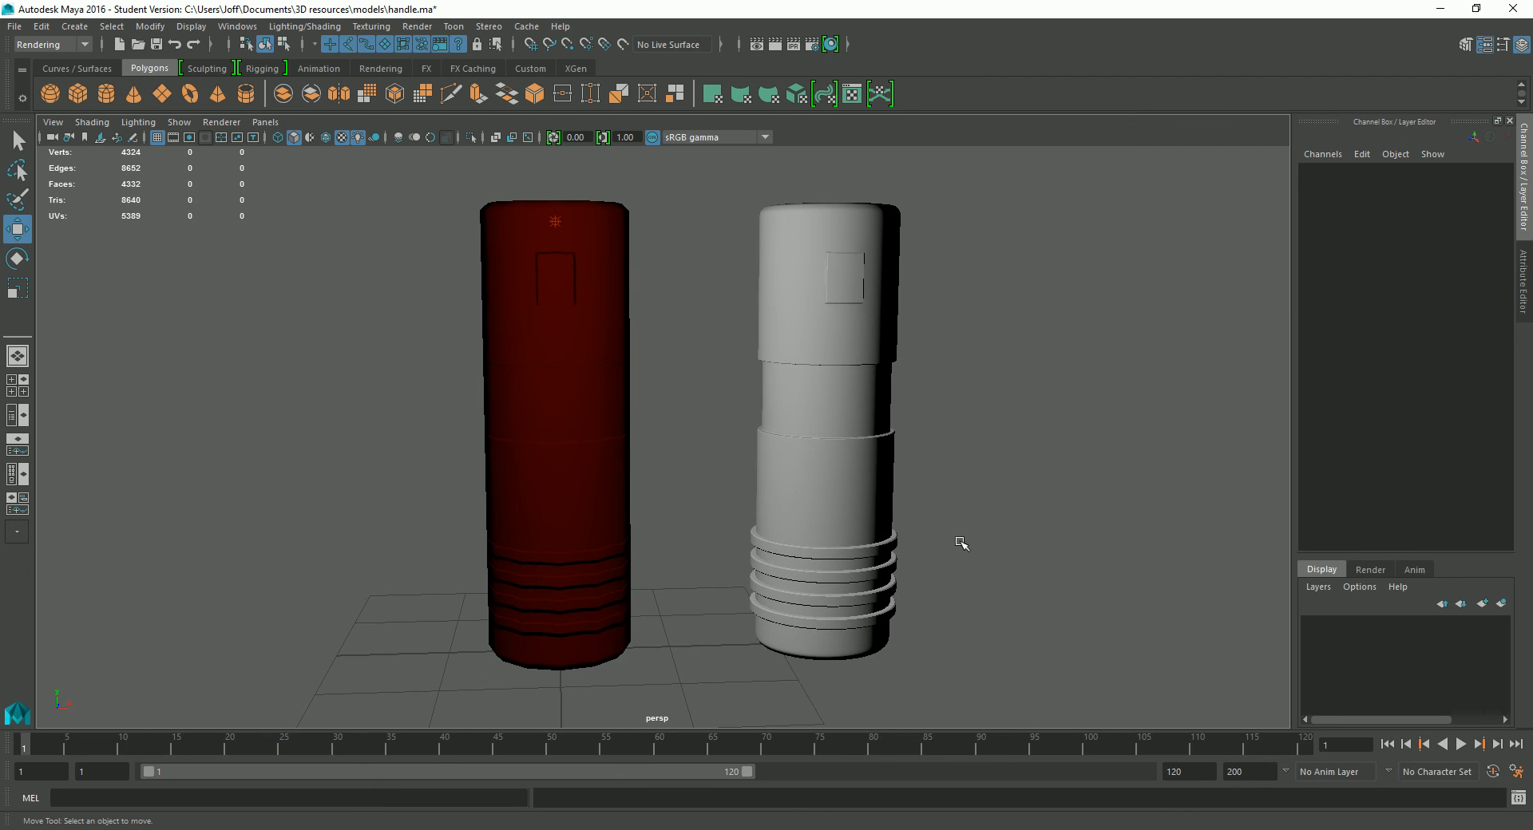